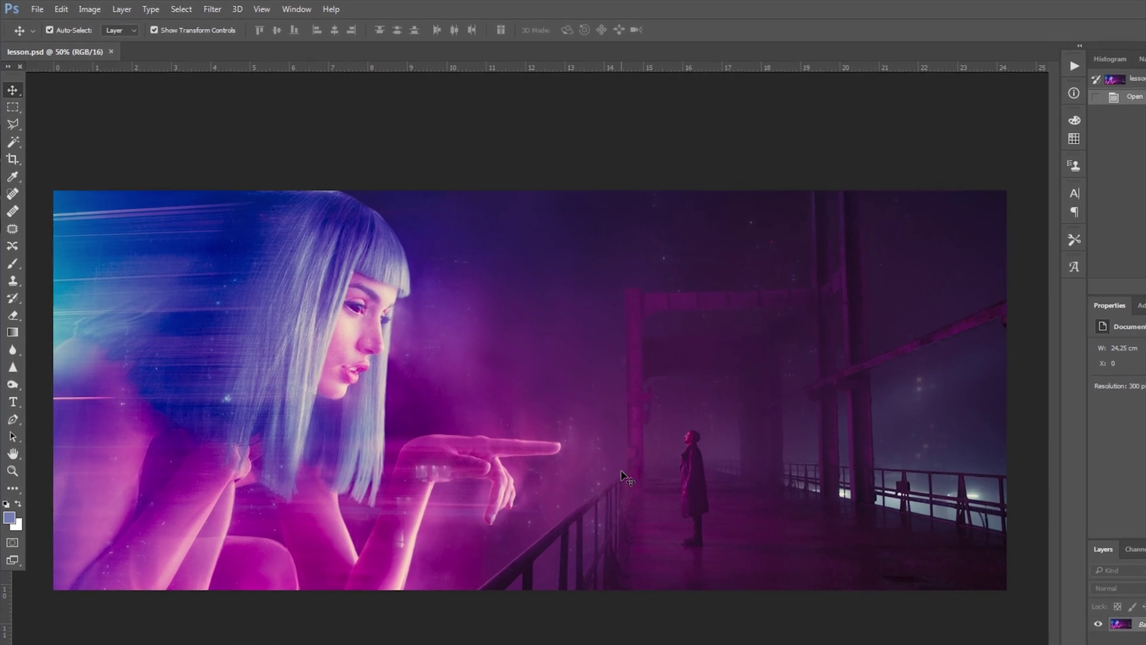
# Step: Change the image mode to 8 Bits/Channel
pyautogui.click(94, 9)
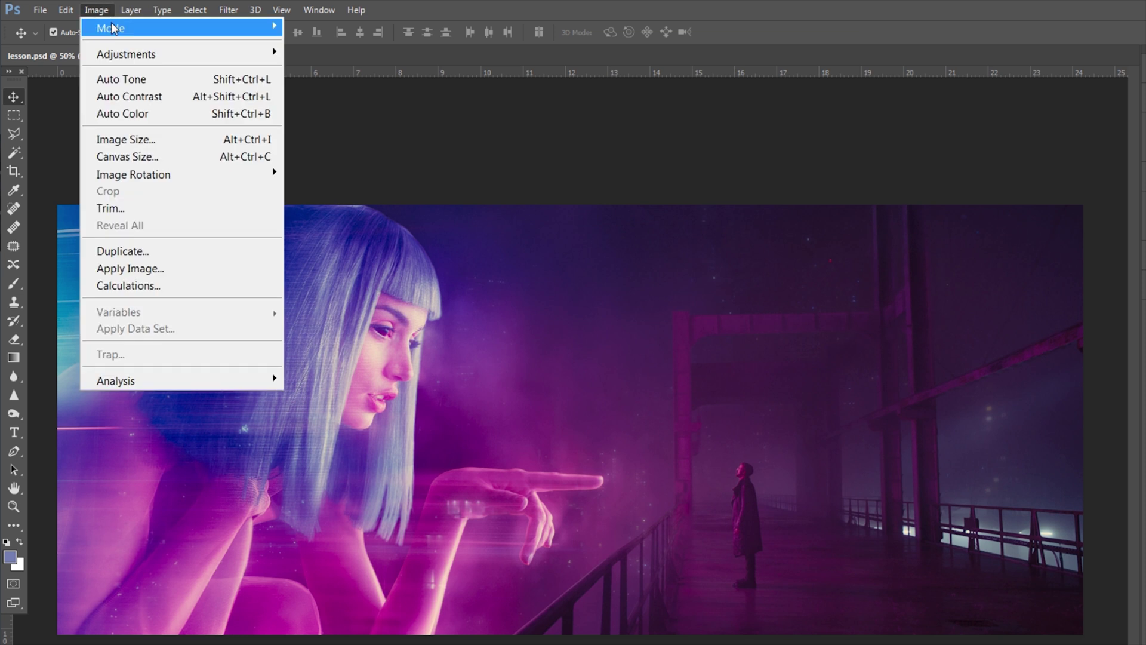
pyautogui.moveTo(109, 27)
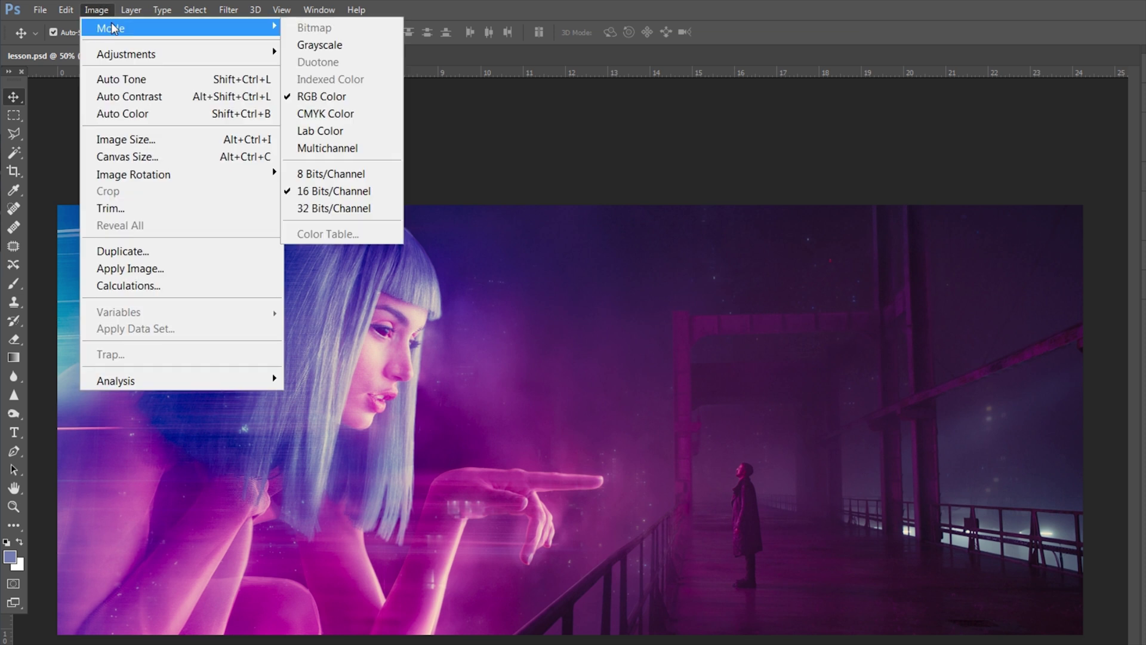
pyautogui.click(337, 174)
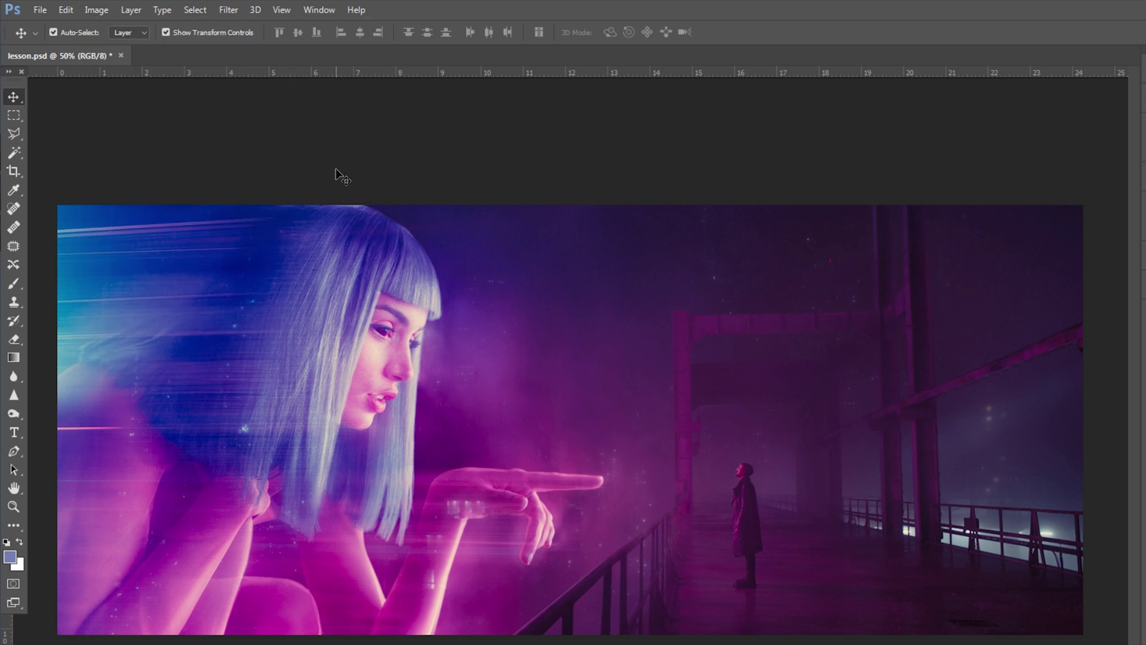
# Step: Start converting the image to Indexed Color mode
pyautogui.click(113, 10)
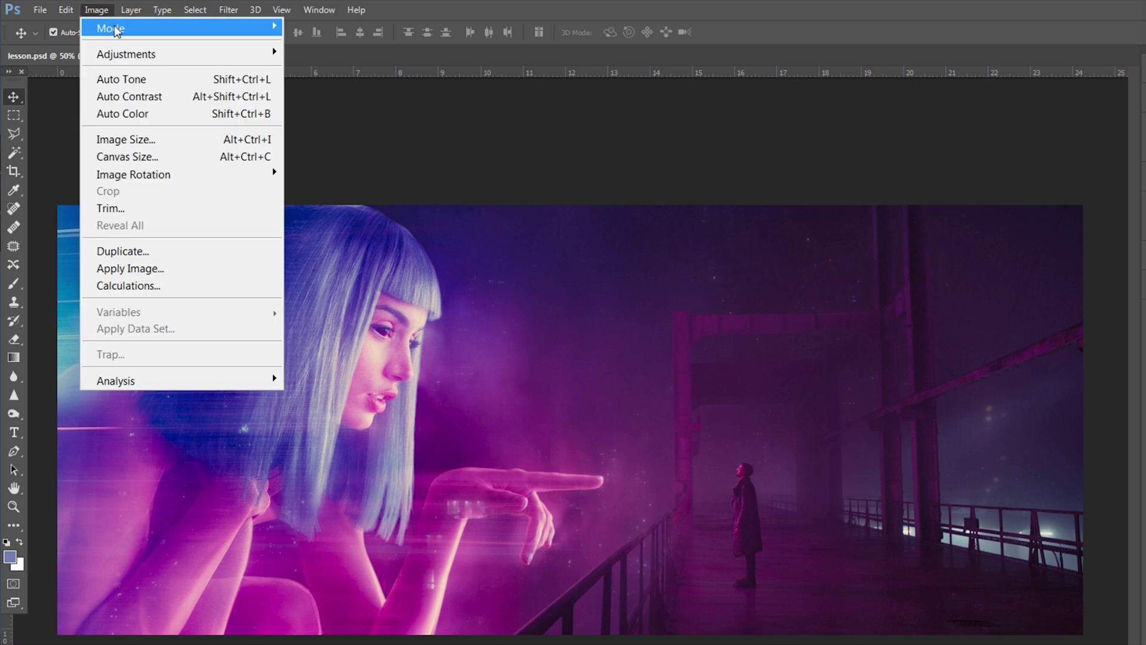
pyautogui.moveTo(116, 30)
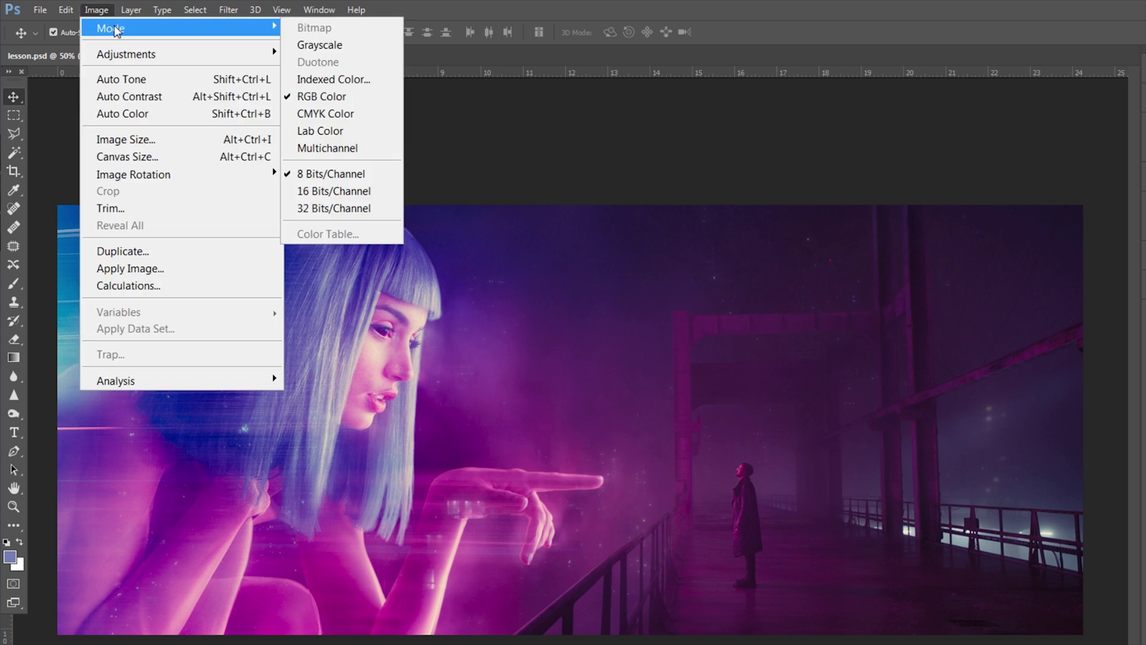
pyautogui.click(304, 78)
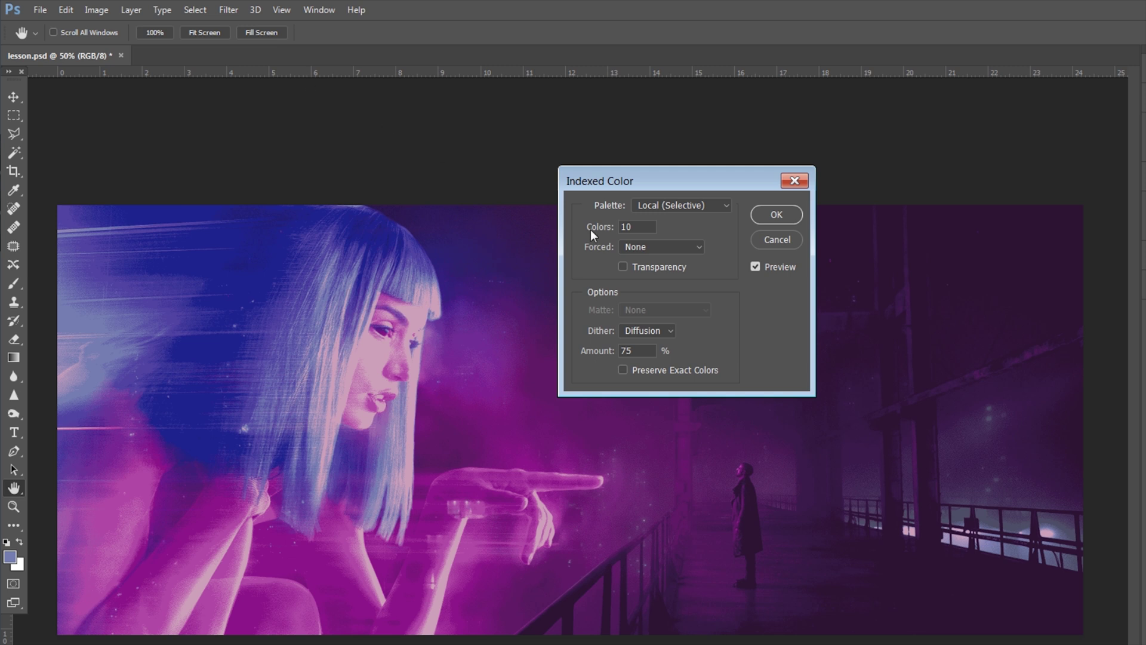
# Step: Accept the 10-colour Local (Selective) palette with 75% Diffusion dither
pyautogui.click(776, 215)
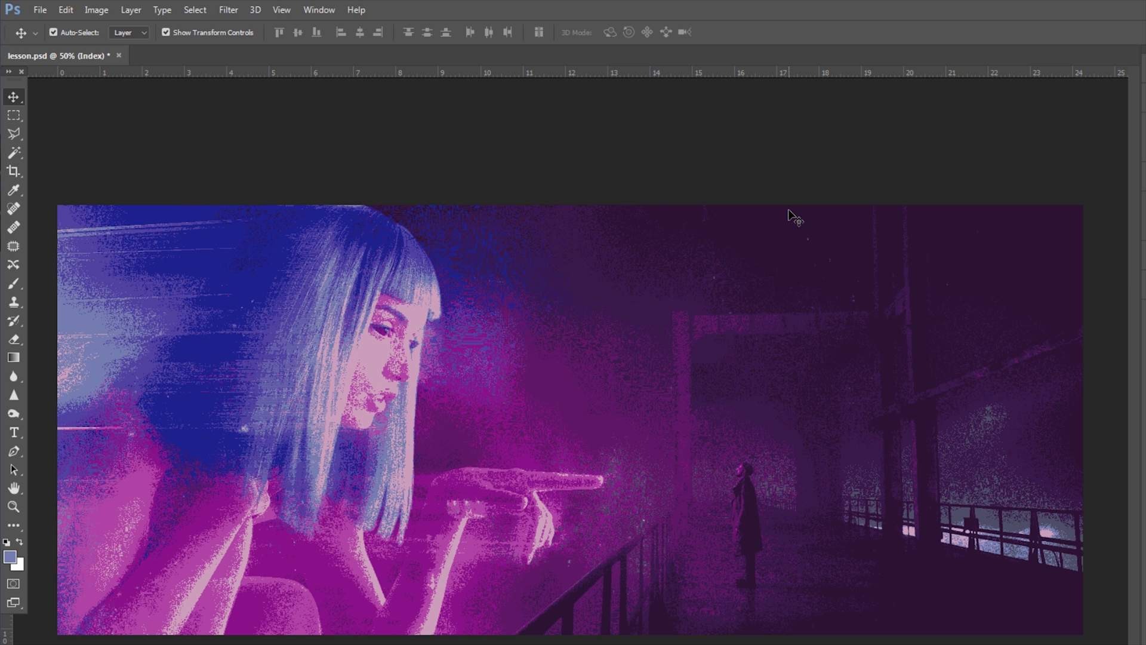
# Step: Save the Color Table as lesson1.ACT, overwriting the existing file, and close the dialog
pyautogui.click(96, 10)
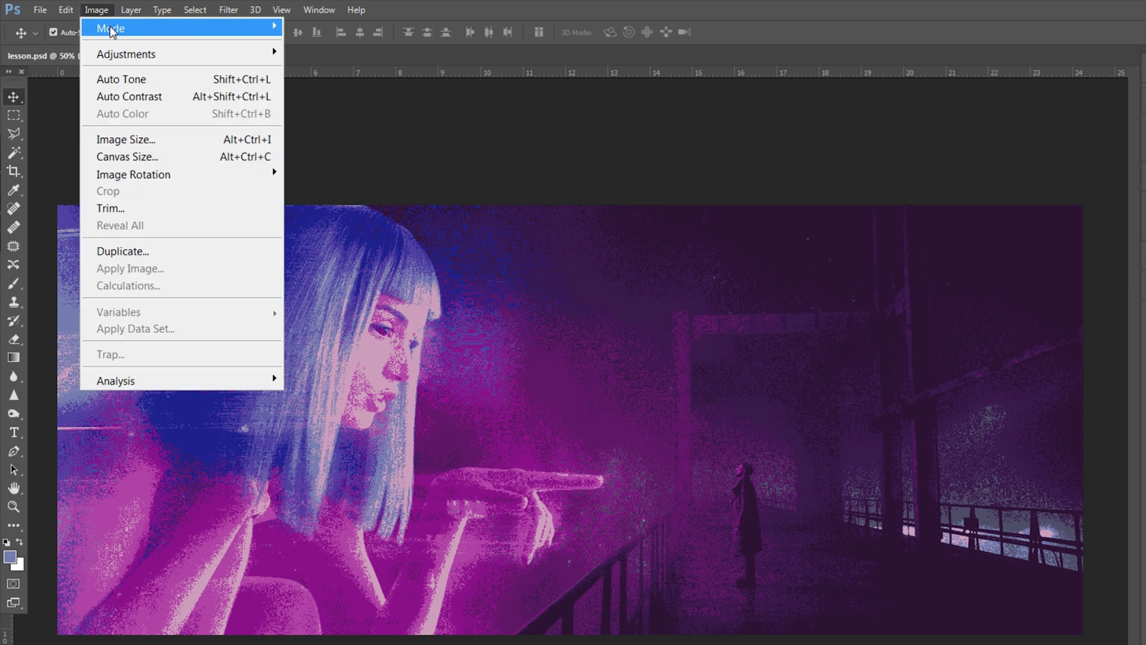
pyautogui.moveTo(110, 30)
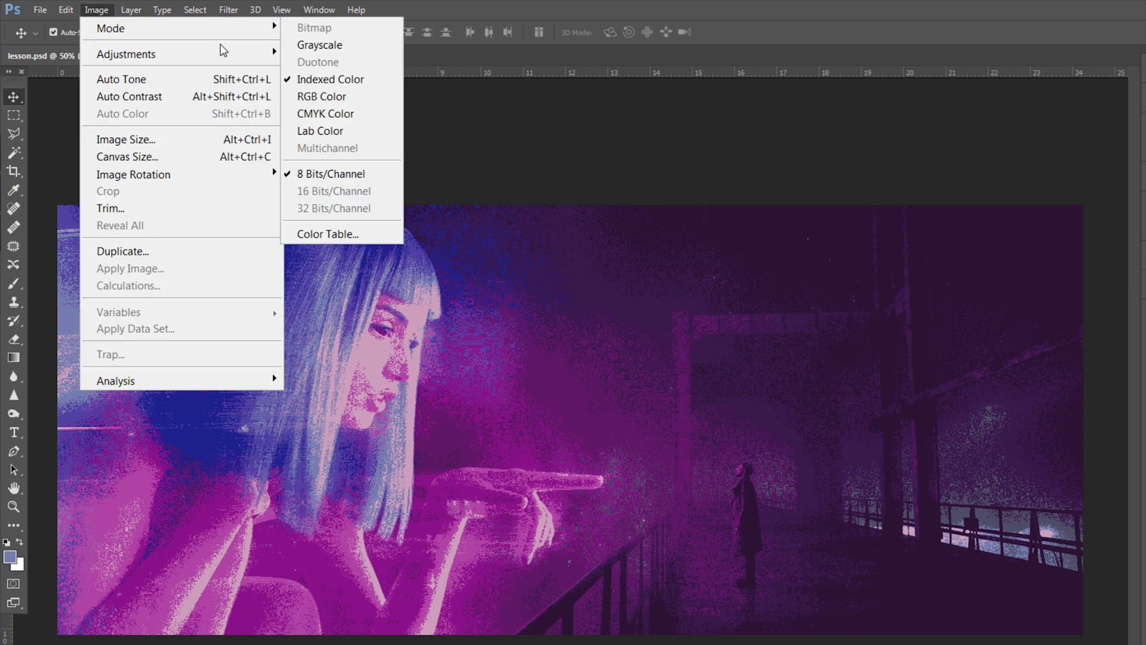
pyautogui.click(344, 232)
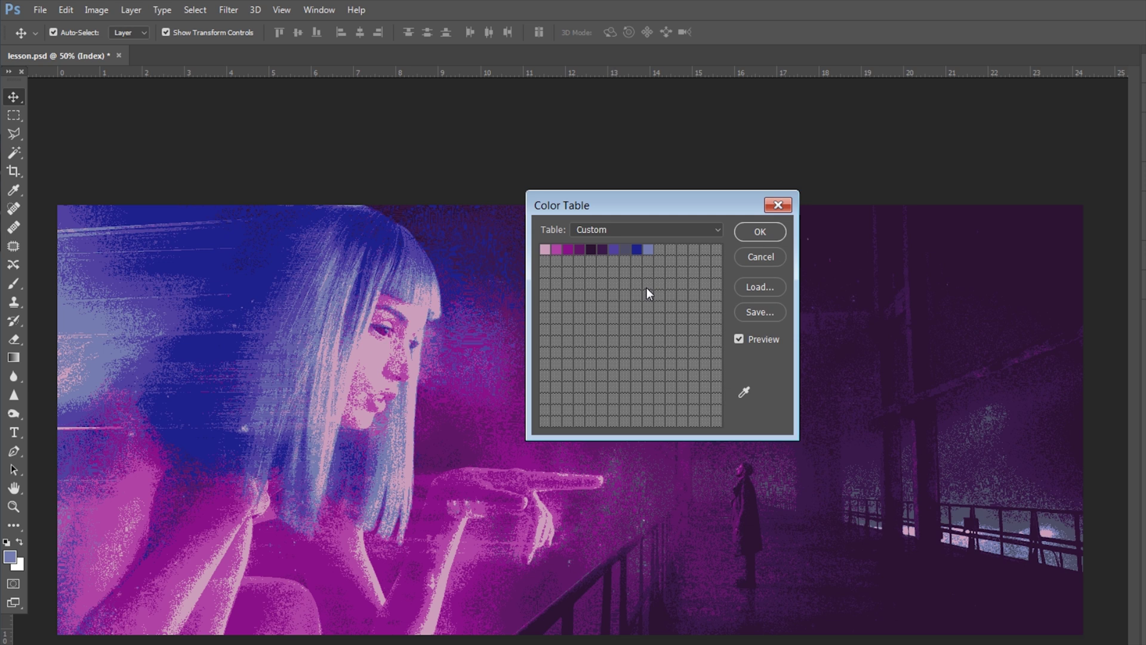
pyautogui.click(761, 311)
pyautogui.click(735, 351)
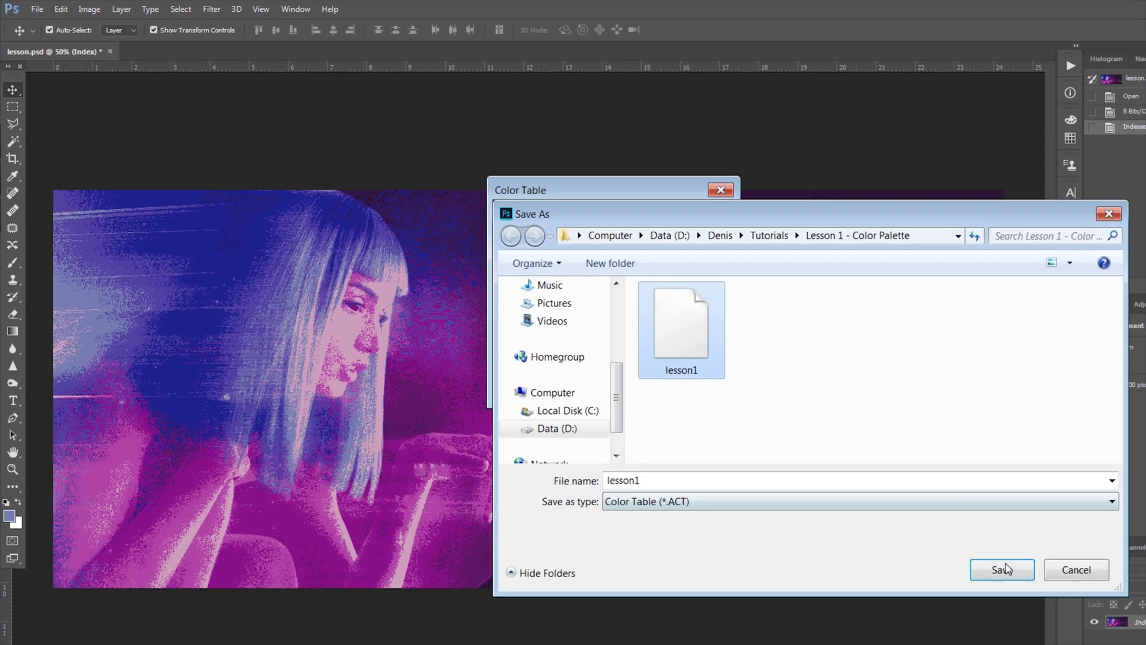
pyautogui.click(1081, 614)
pyautogui.click(645, 351)
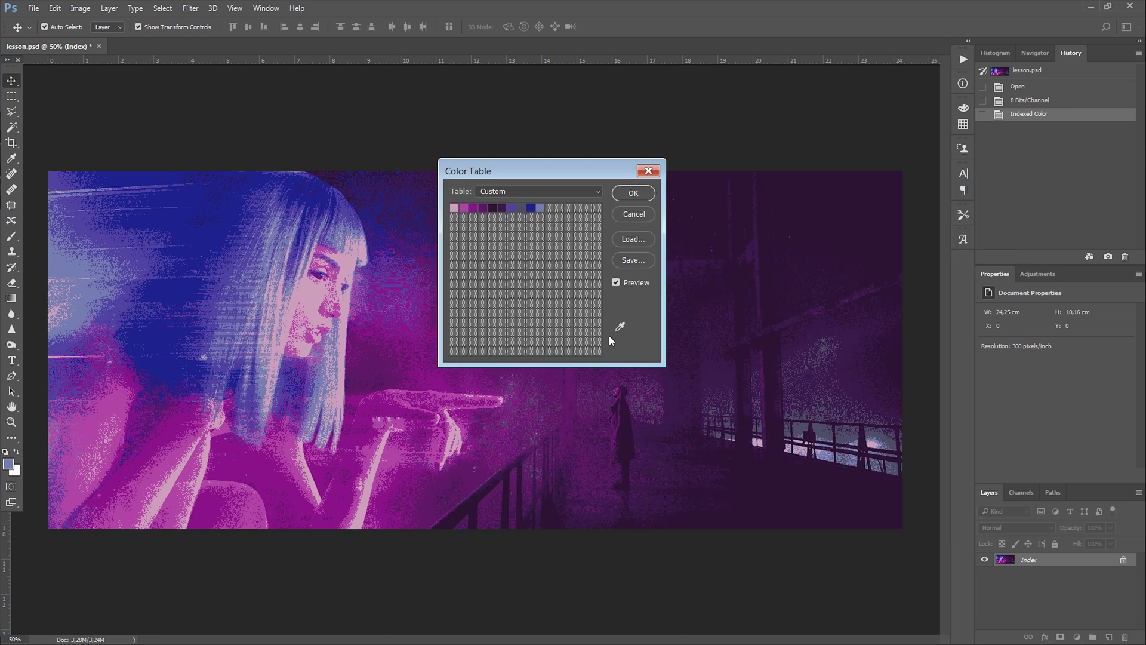
pyautogui.click(643, 197)
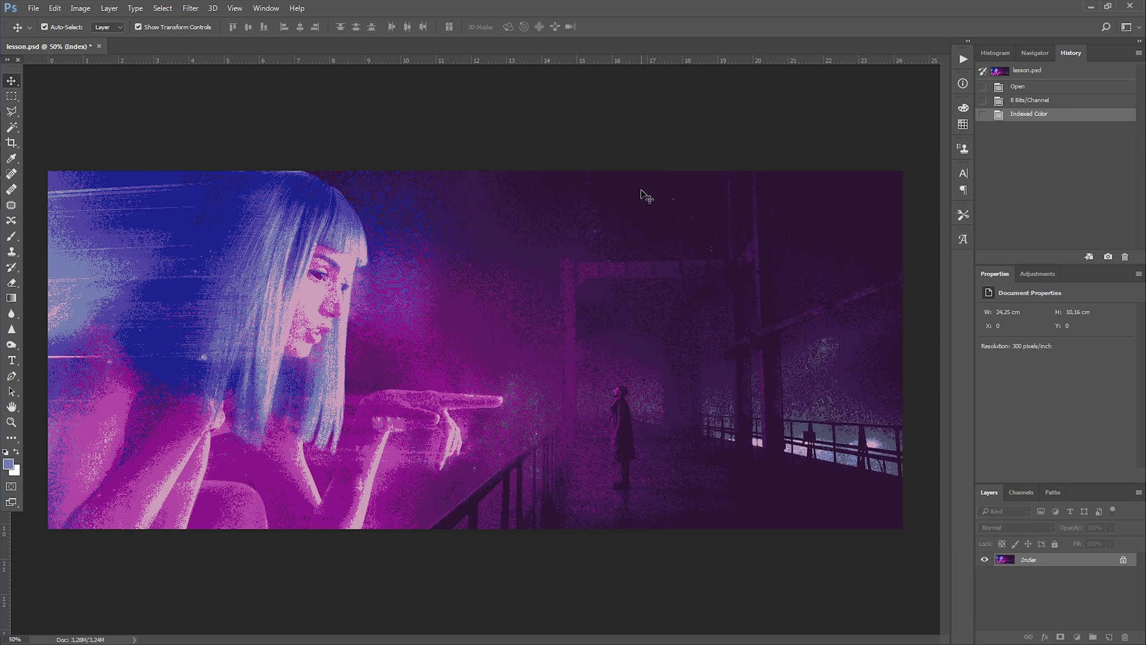
# Step: Revert to the Open history state and show the Swatches panel
pyautogui.click(1018, 87)
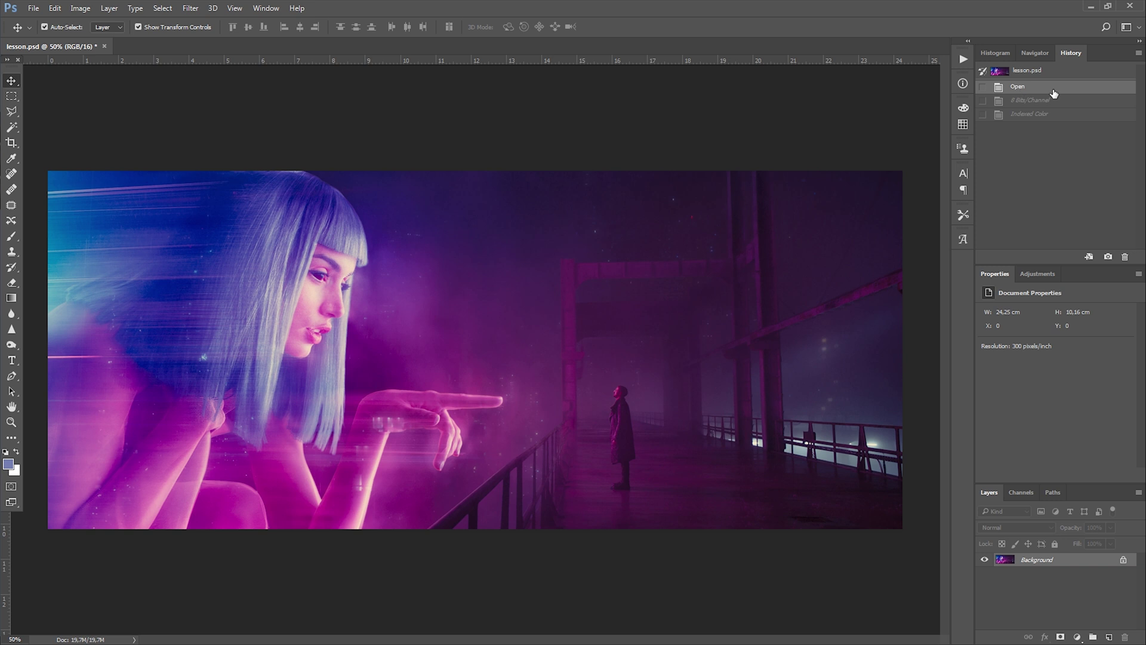
pyautogui.click(963, 124)
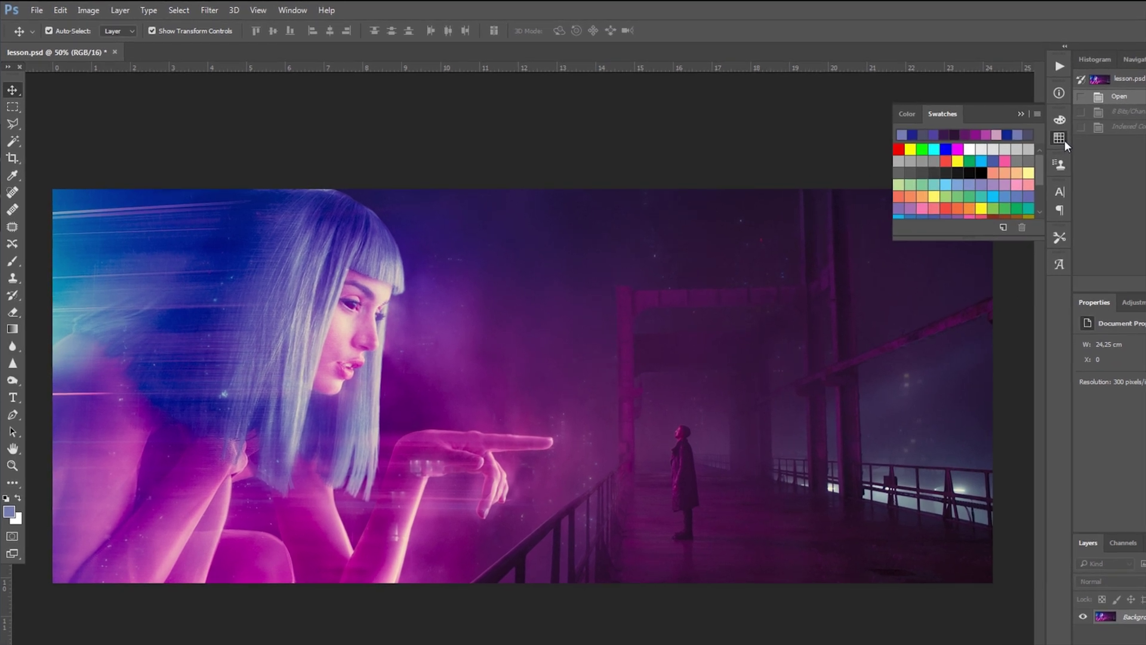
pyautogui.click(296, 12)
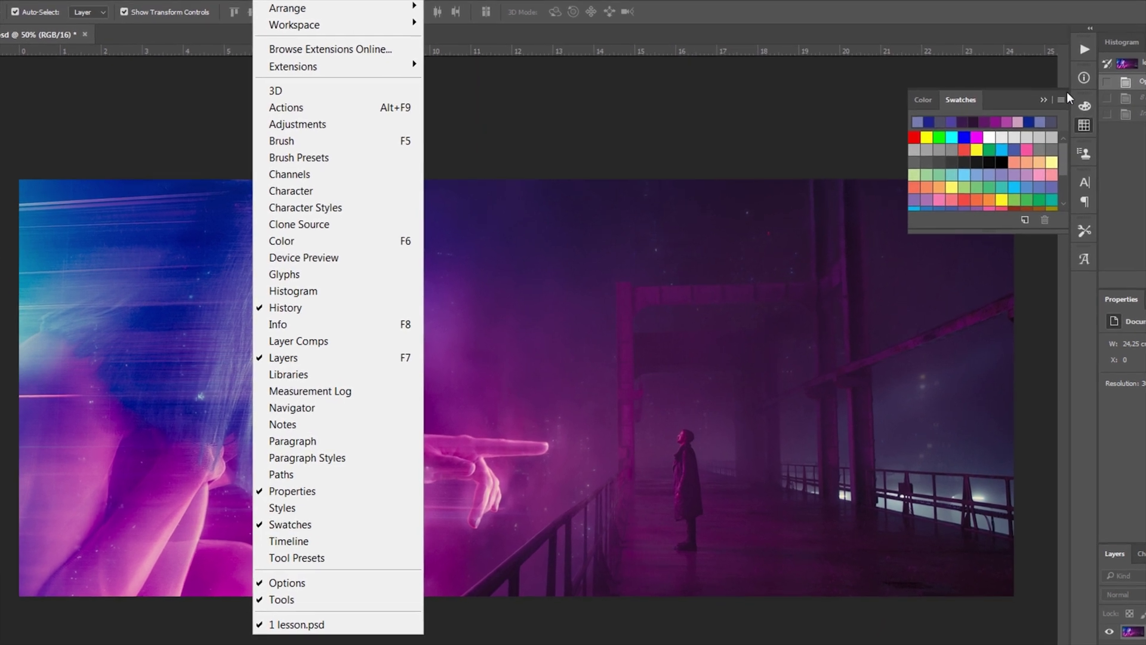
# Step: Replace the swatches with the lesson1 Color Table (*.ACT) file
pyautogui.click(1072, 95)
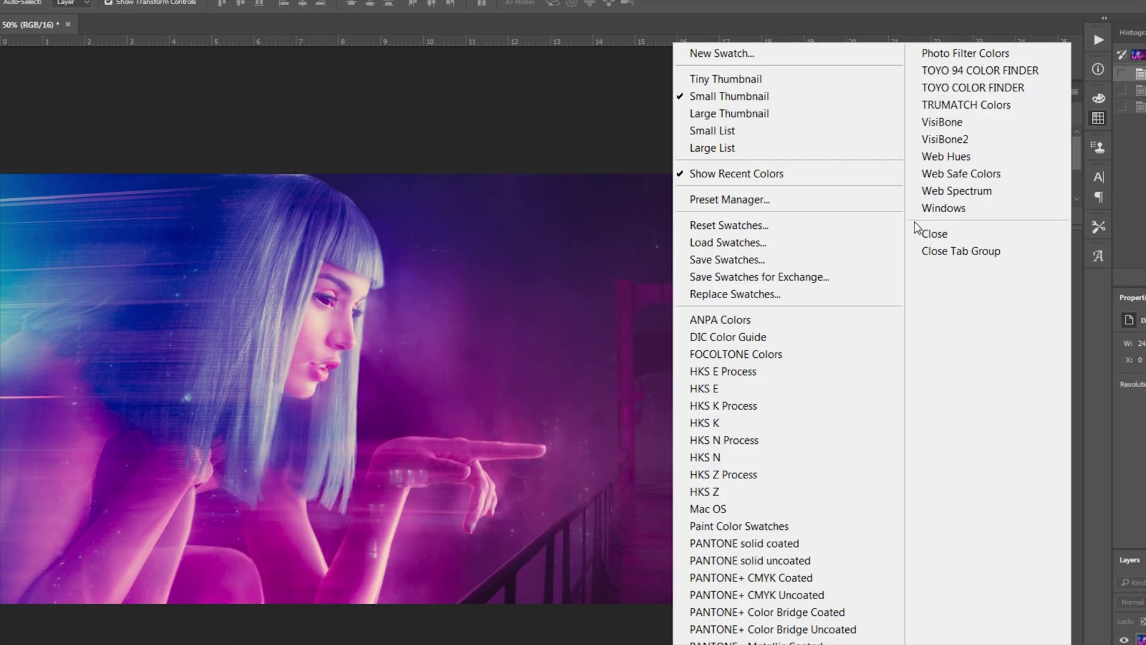
pyautogui.click(844, 300)
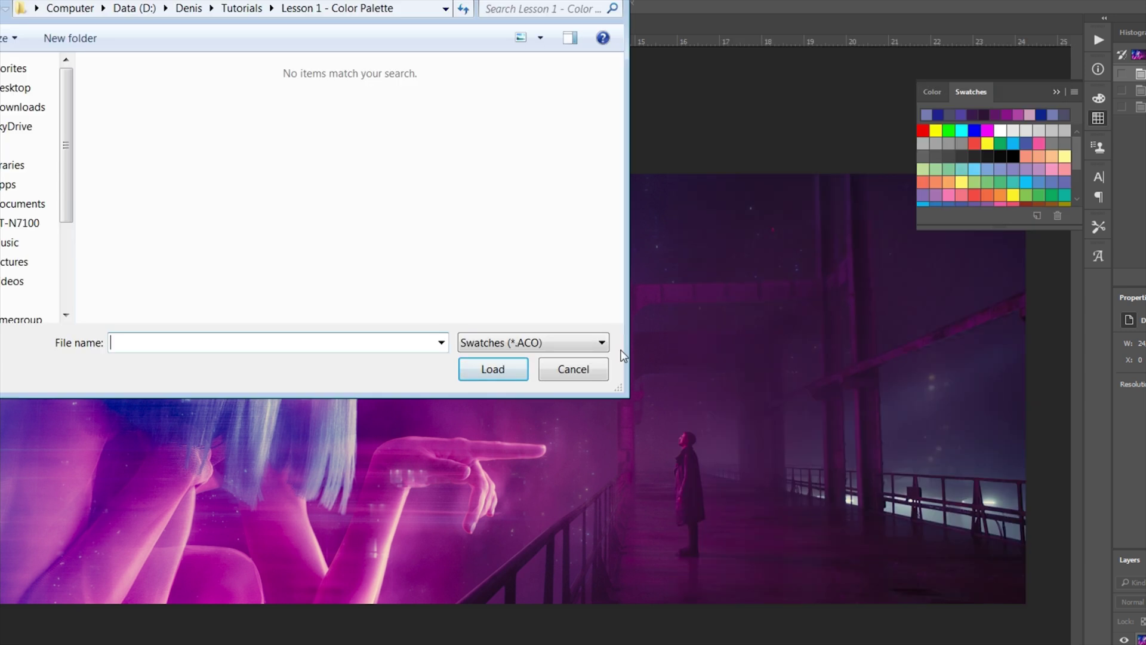
pyautogui.click(477, 345)
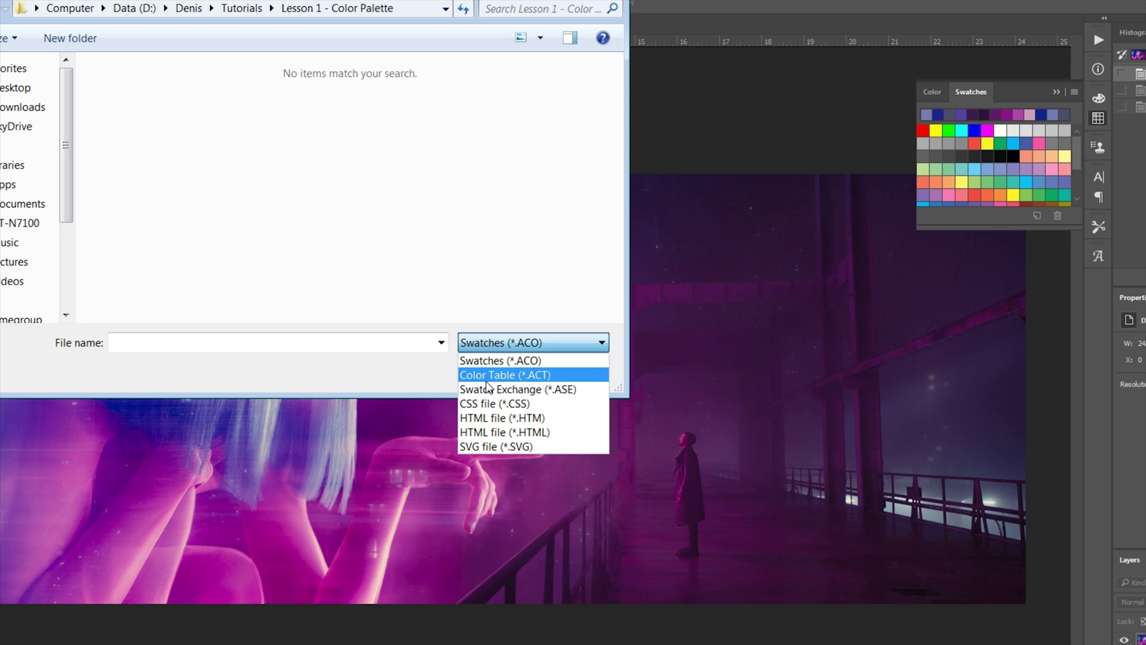
pyautogui.click(486, 379)
pyautogui.click(136, 123)
pyautogui.click(485, 368)
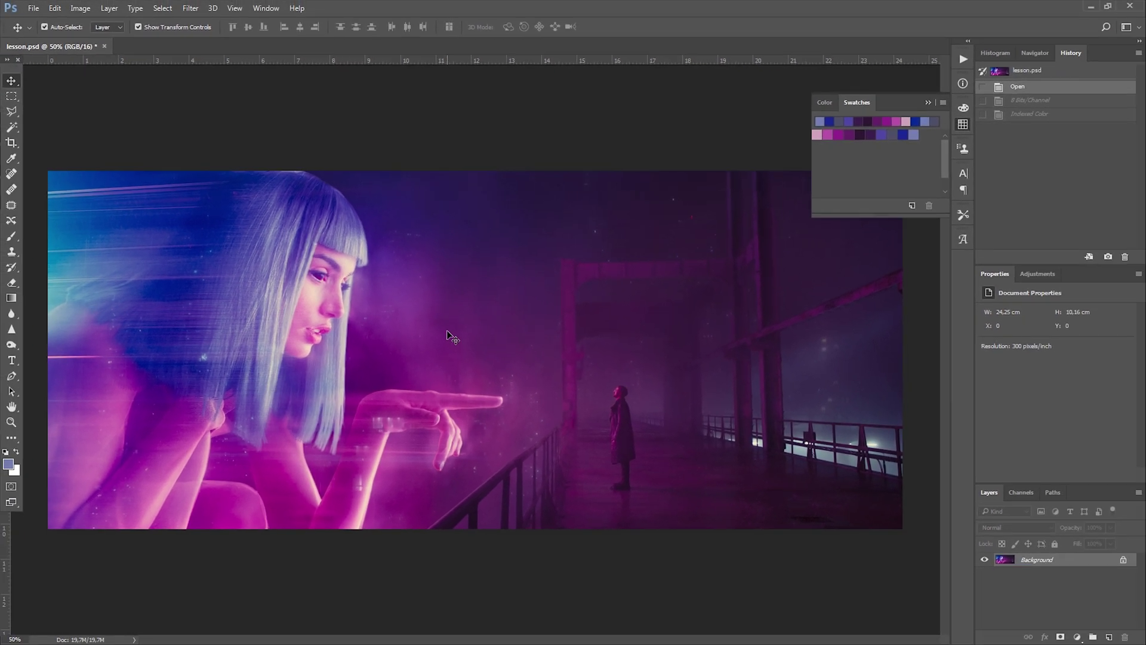
# Step: Enlarge the canvas by a relative 25% in height, anchored at the top middle
pyautogui.click(80, 7)
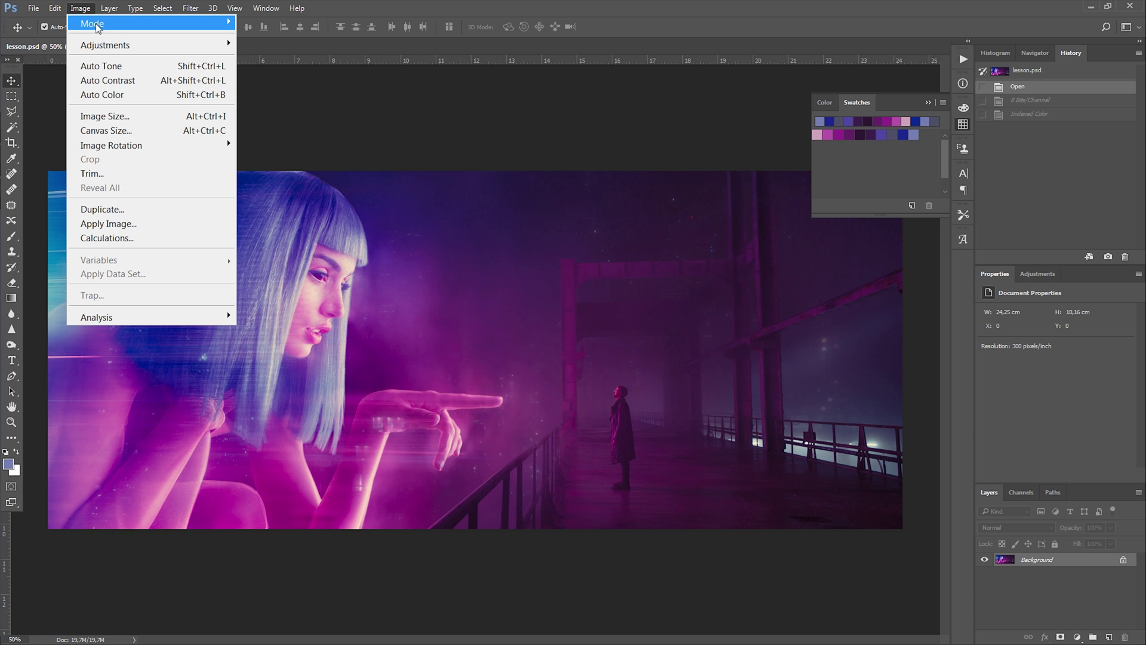
pyautogui.click(110, 131)
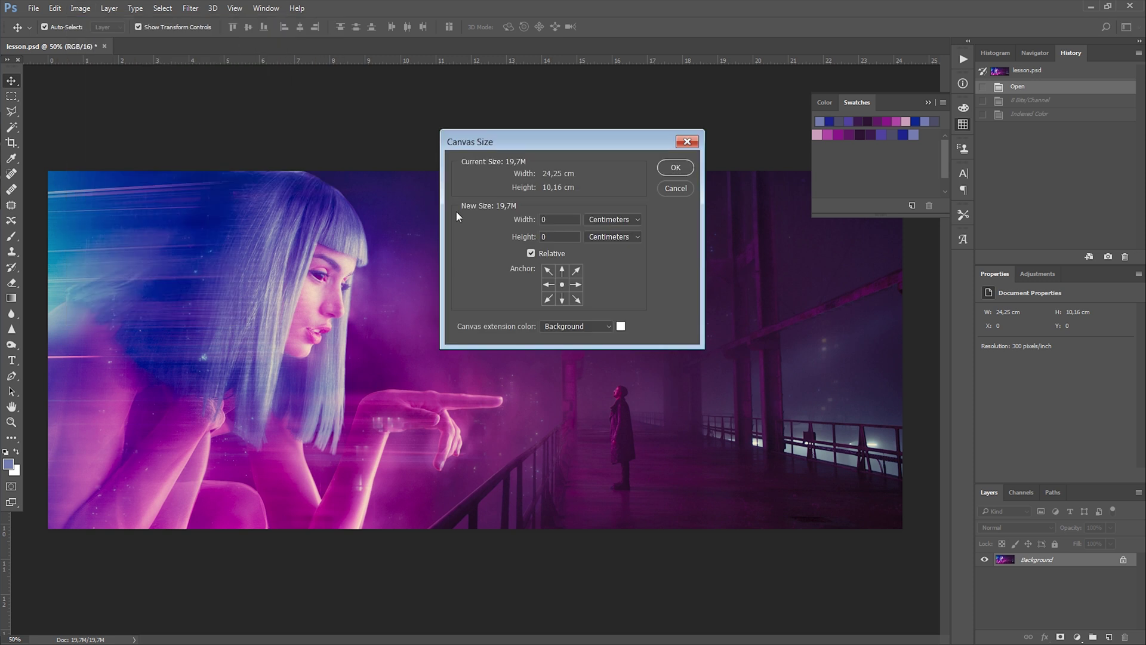
pyautogui.click(608, 221)
pyautogui.click(612, 237)
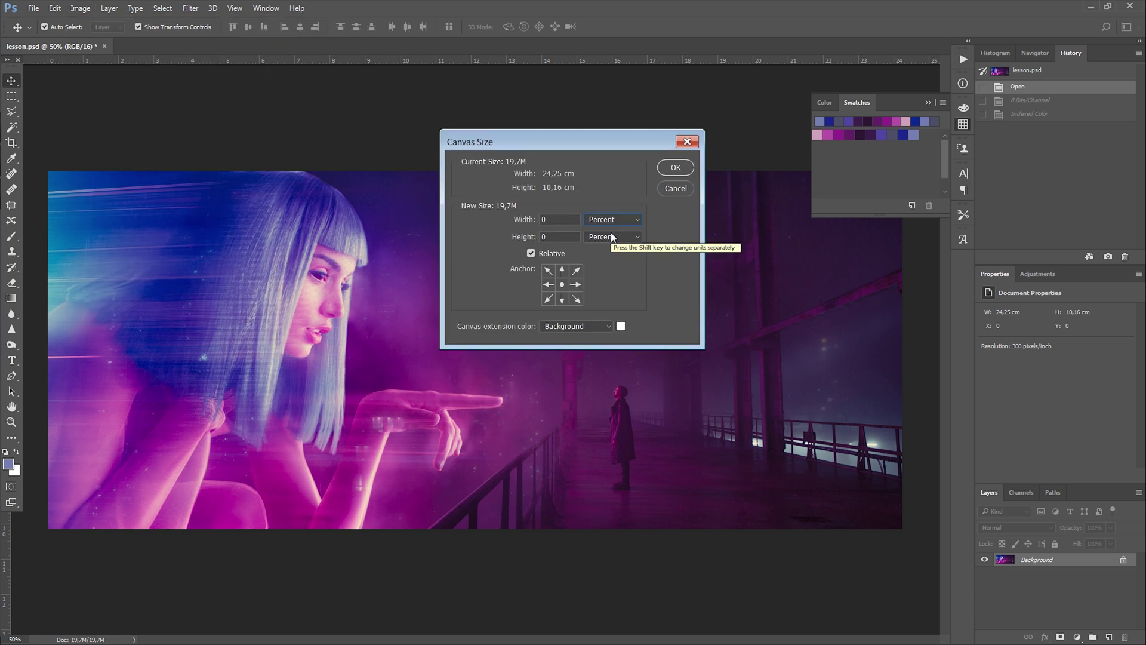
pyautogui.click(568, 236)
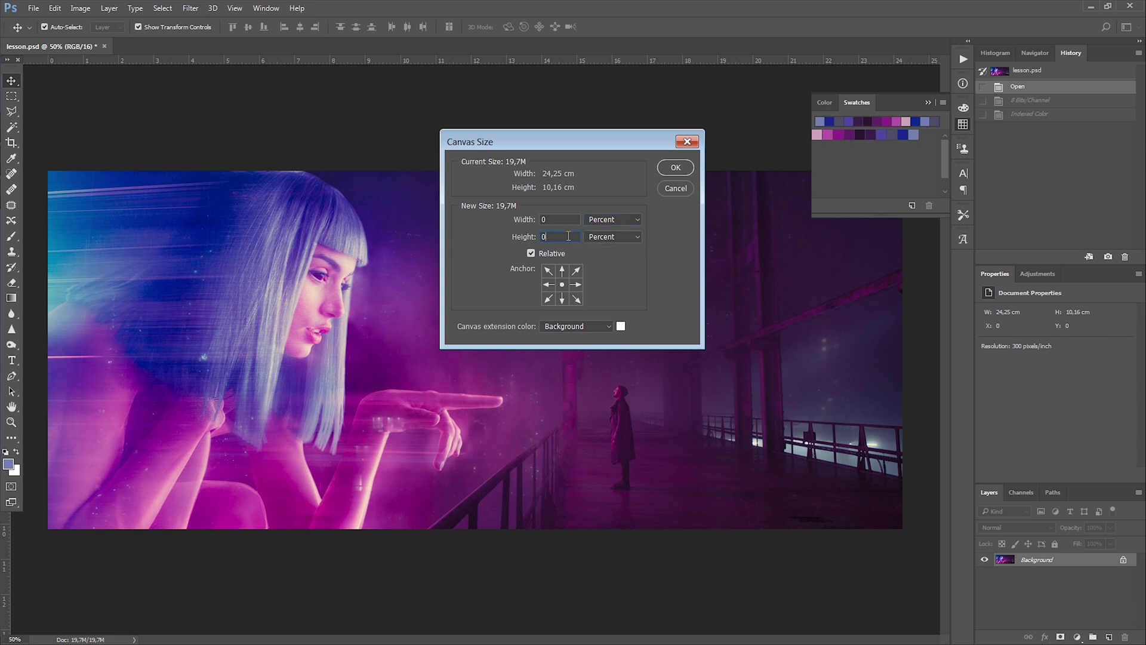
pyautogui.press('BackSpace')
pyautogui.write('25')
pyautogui.click(562, 272)
pyautogui.click(676, 170)
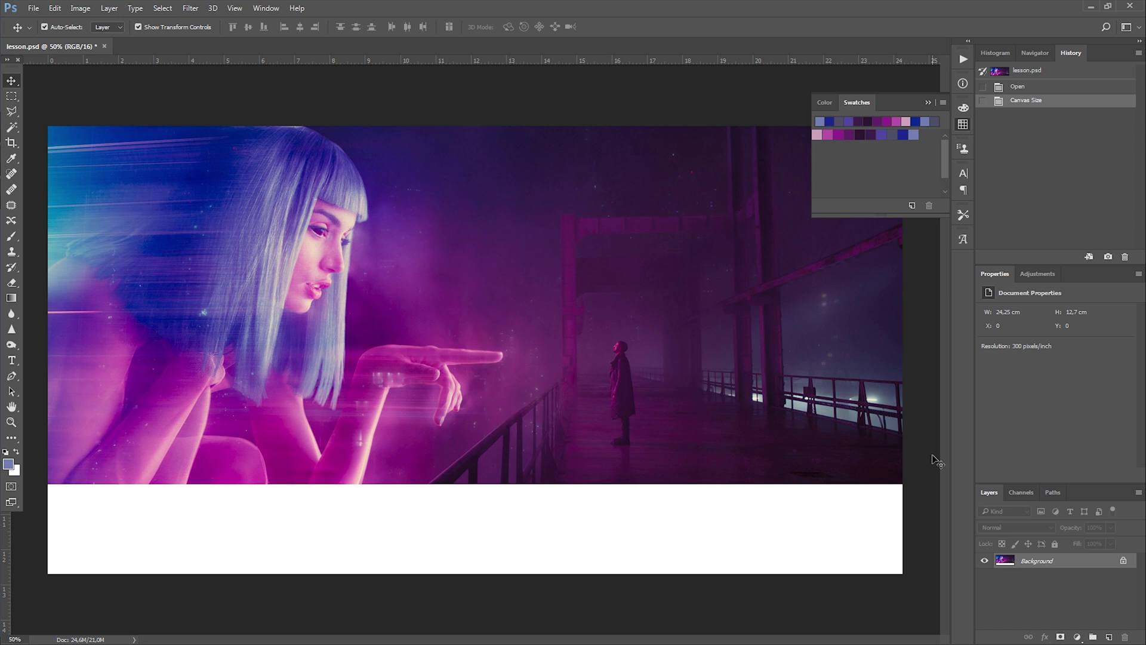
# Step: Select the Slice Tool from the Crop tool group
pyautogui.click(13, 148)
pyautogui.click(60, 166)
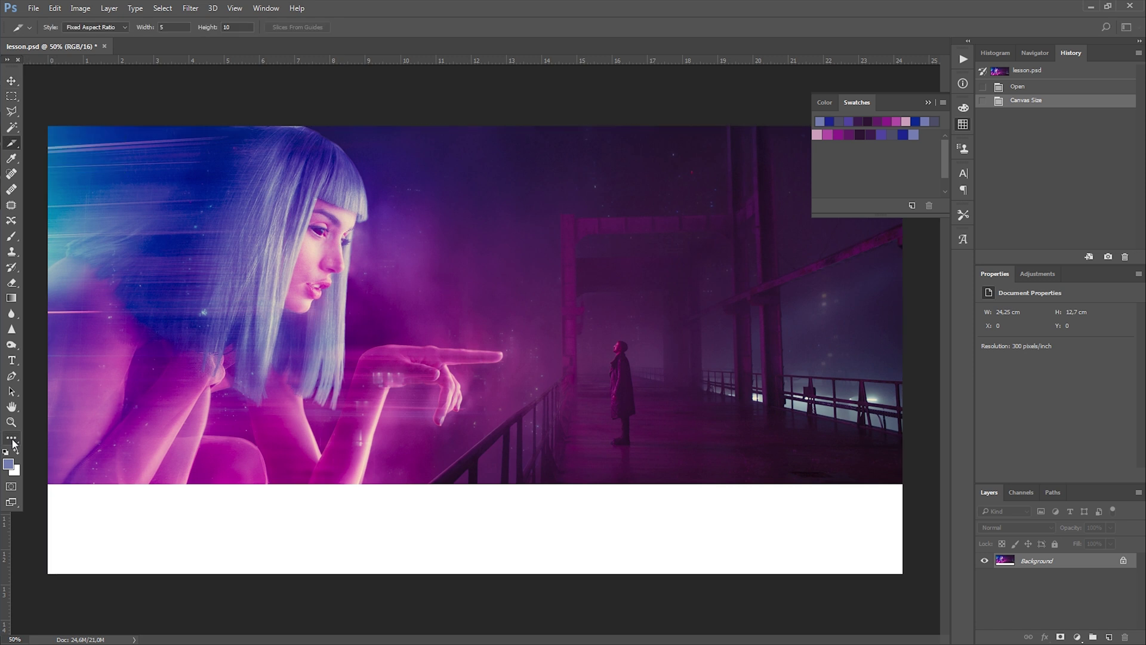
pyautogui.click(13, 442)
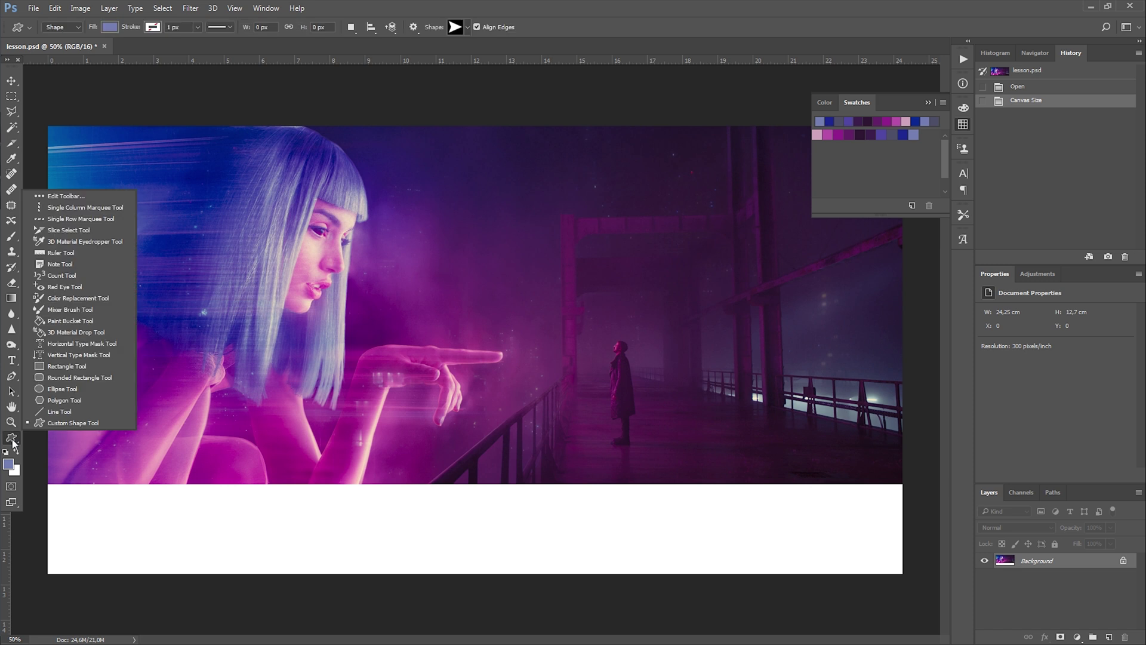
pyautogui.click(13, 142)
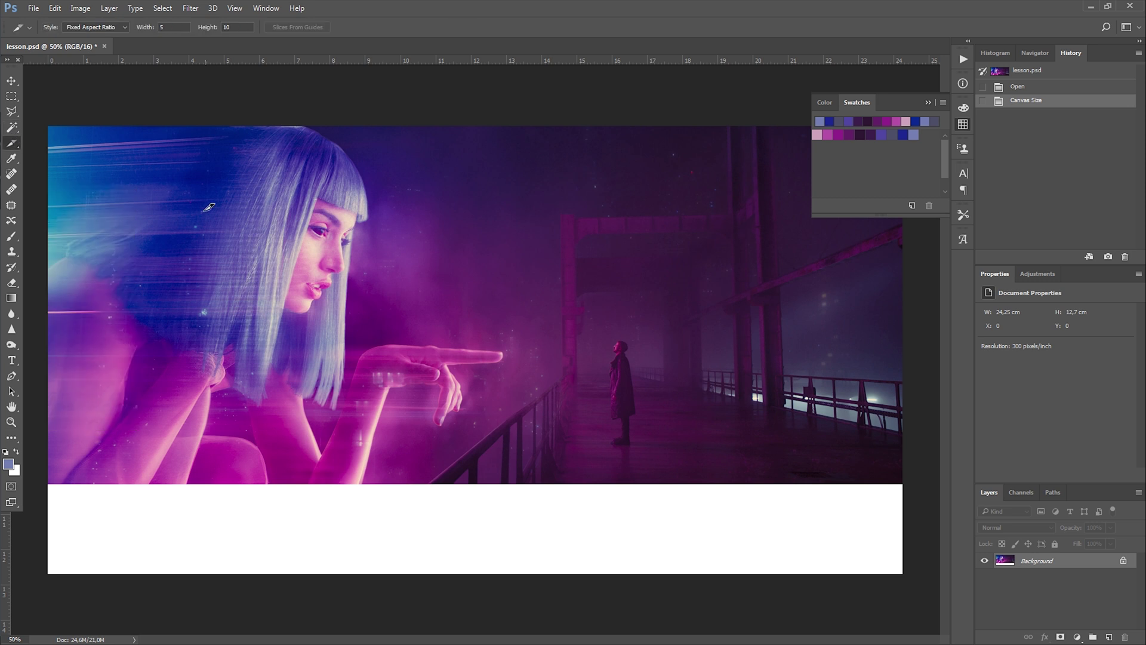
# Step: Divide the image slice vertically into 10 evenly spaced slices across
pyautogui.rightClick(397, 276)
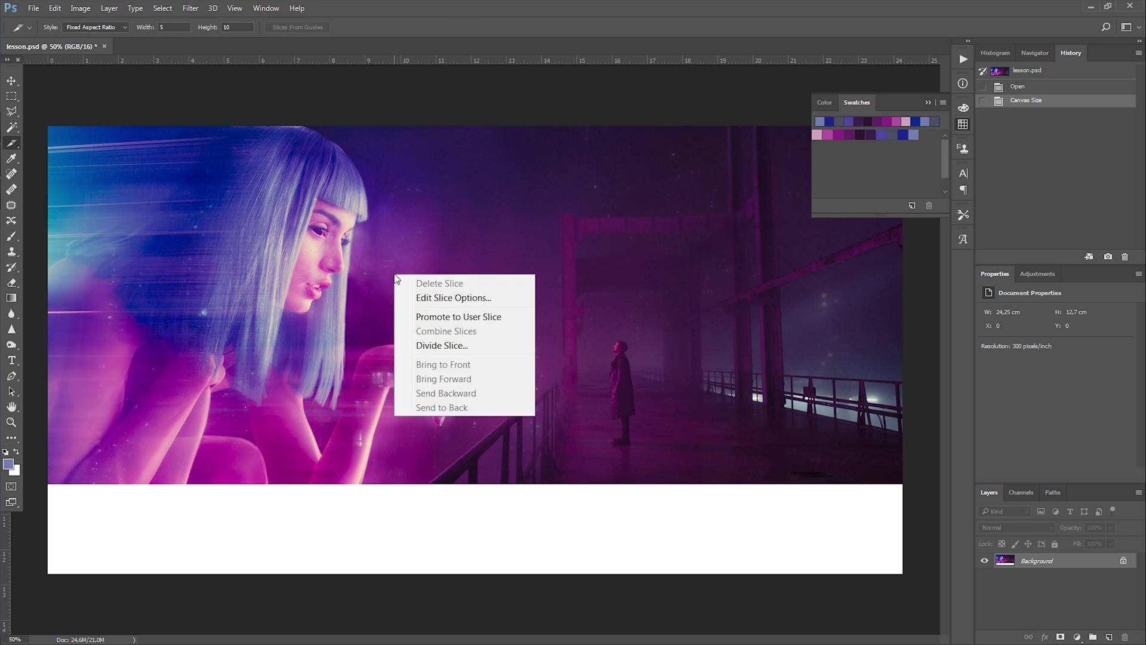
pyautogui.click(449, 347)
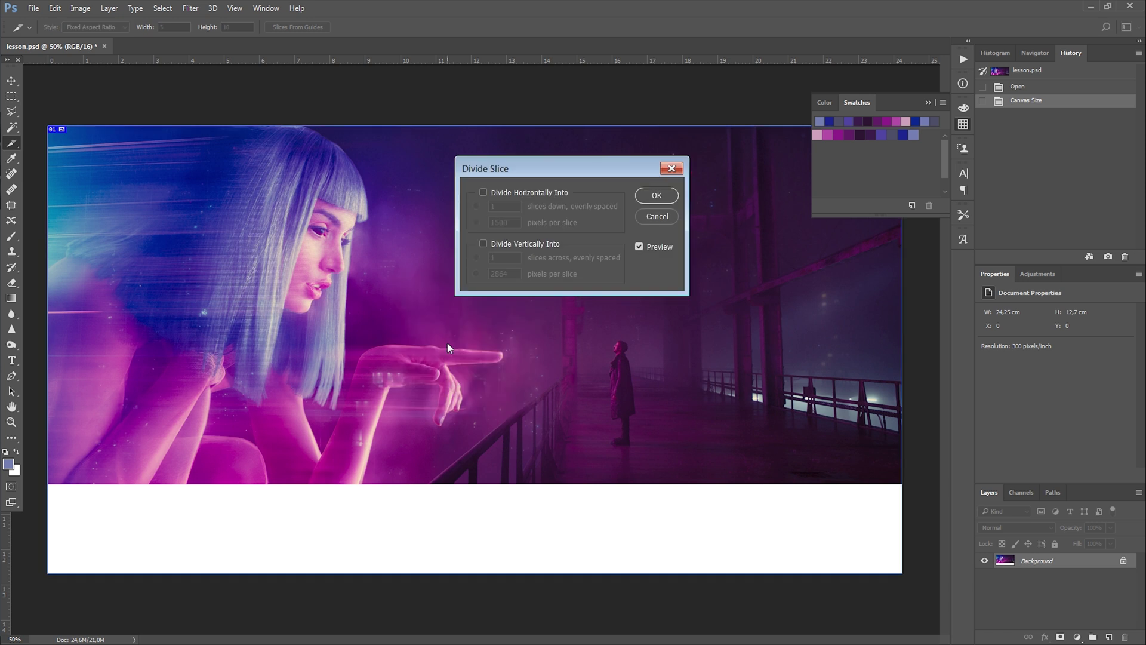
pyautogui.click(483, 243)
pyautogui.click(506, 258)
pyautogui.write('0')
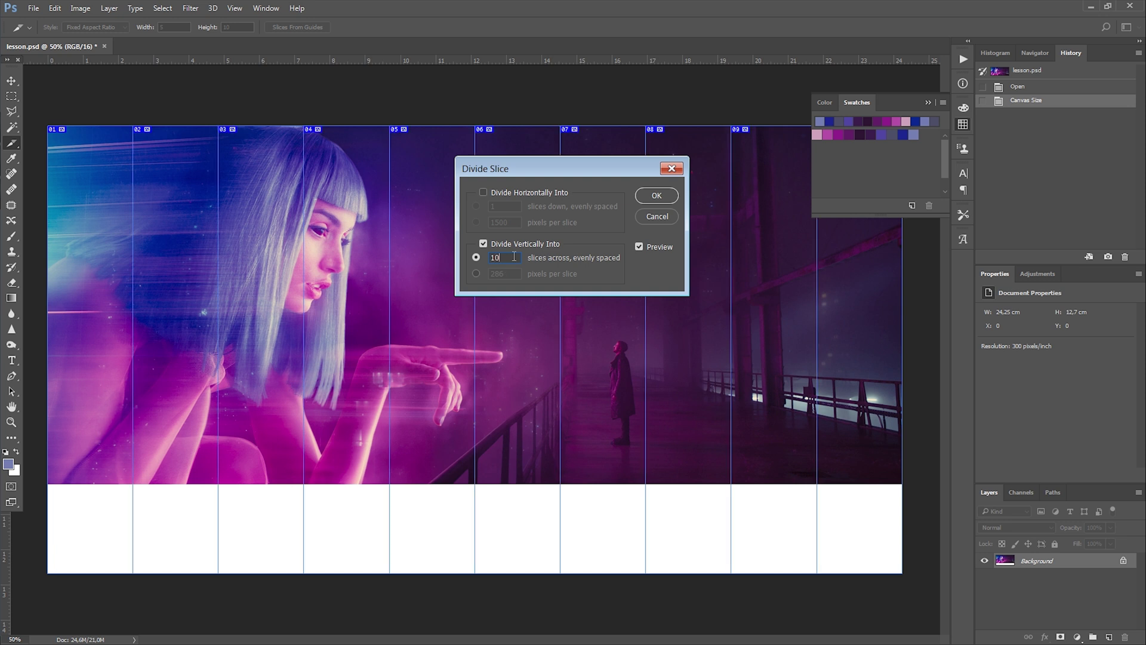
pyautogui.click(646, 199)
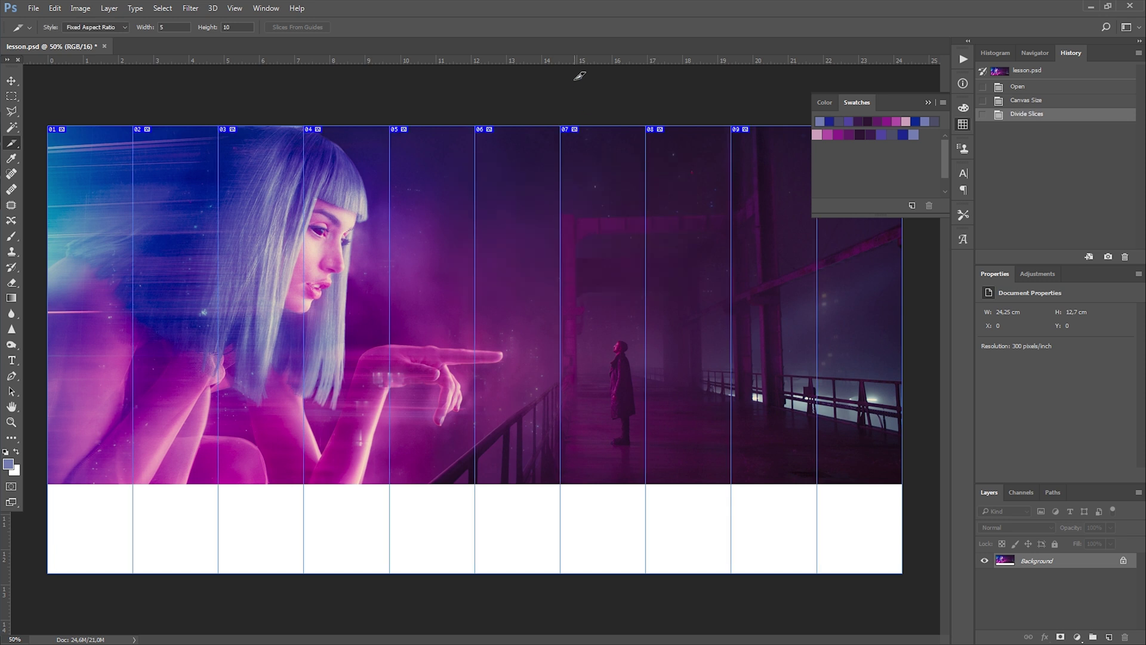
# Step: Place a horizontal guide at the strip's top edge and add empty Layer 1
pyautogui.moveTo(564, 57); pyautogui.dragTo(545, 484)
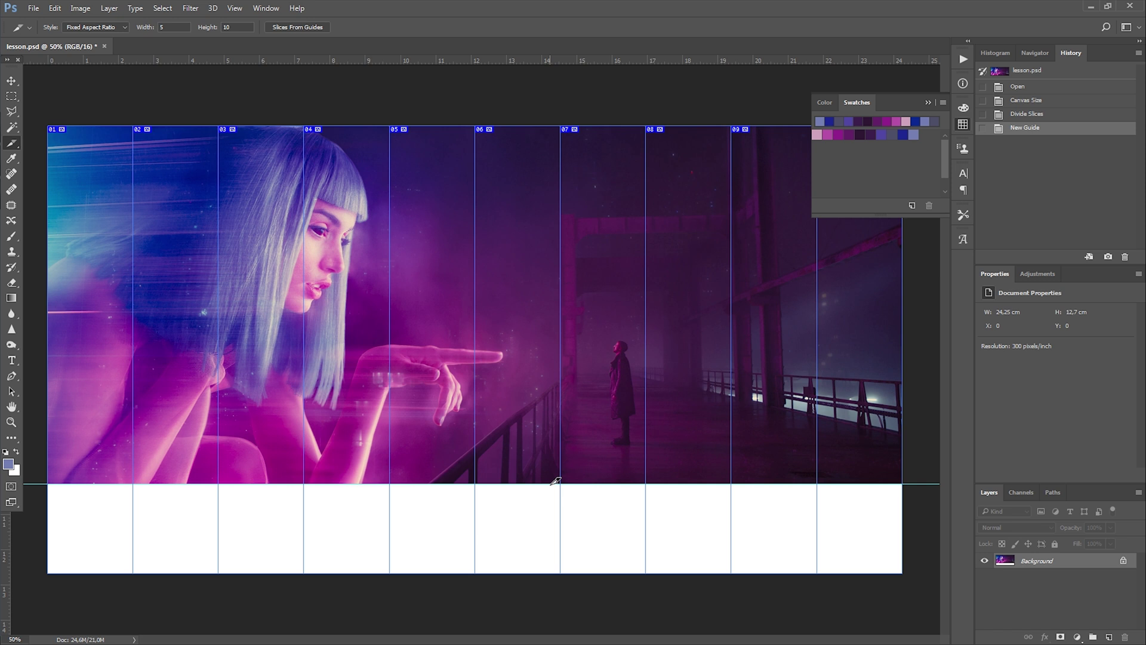
pyautogui.click(1109, 637)
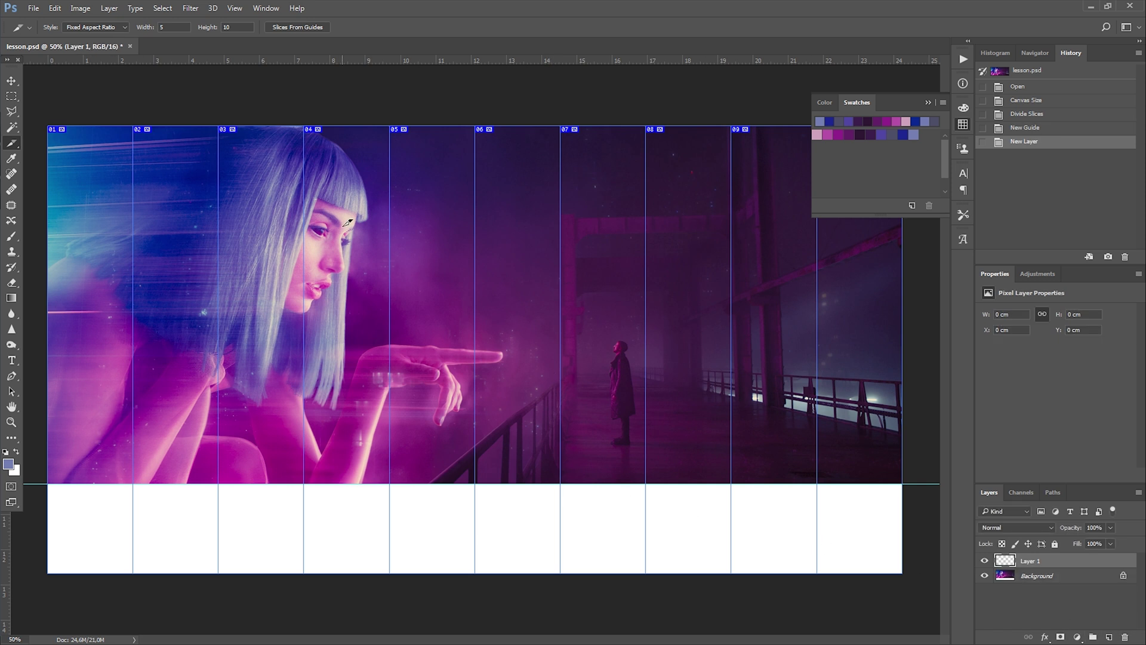
pyautogui.click(18, 95)
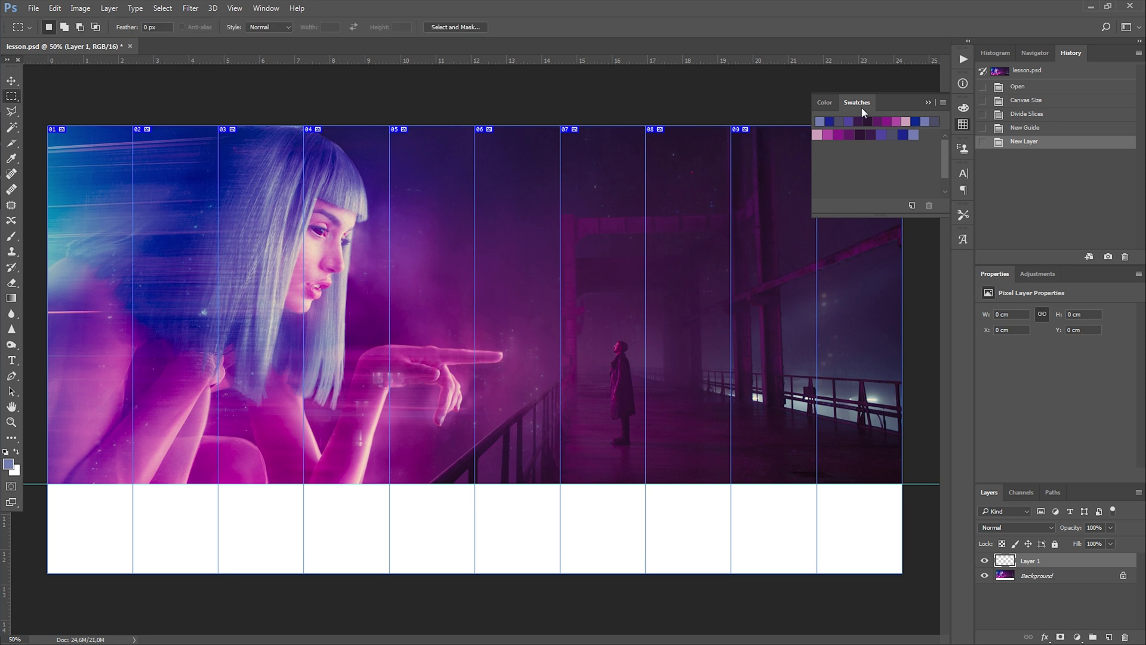
# Step: Fill the first three strip cells with pale pink, magenta and dark purple
pyautogui.click(817, 134)
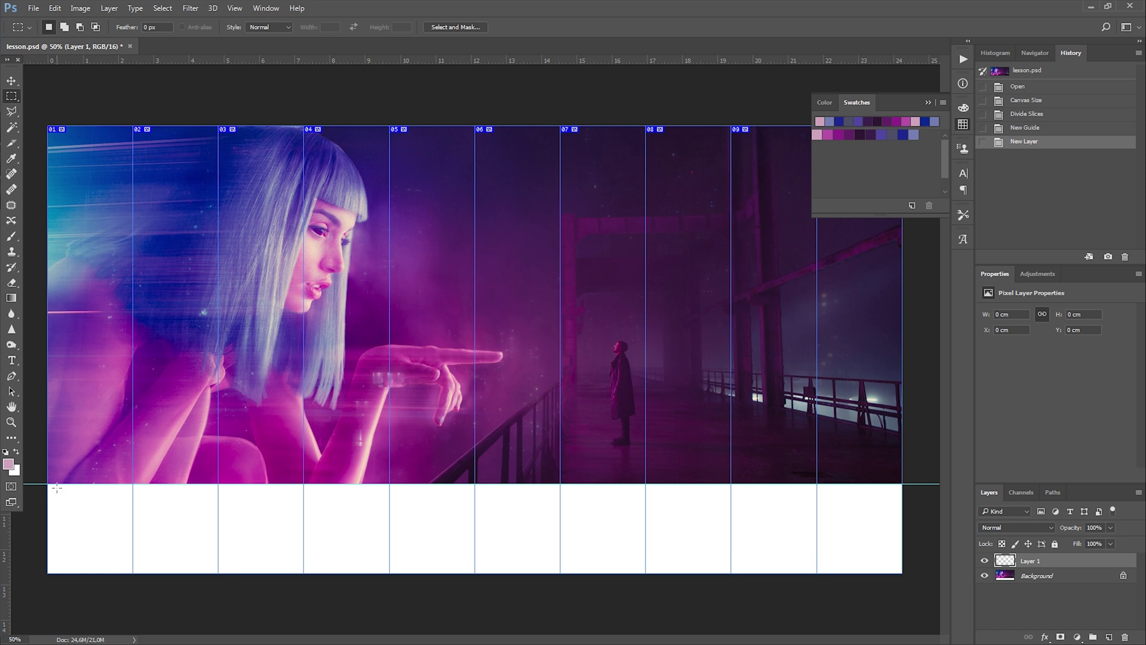
pyautogui.moveTo(48, 484); pyautogui.dragTo(137, 572)
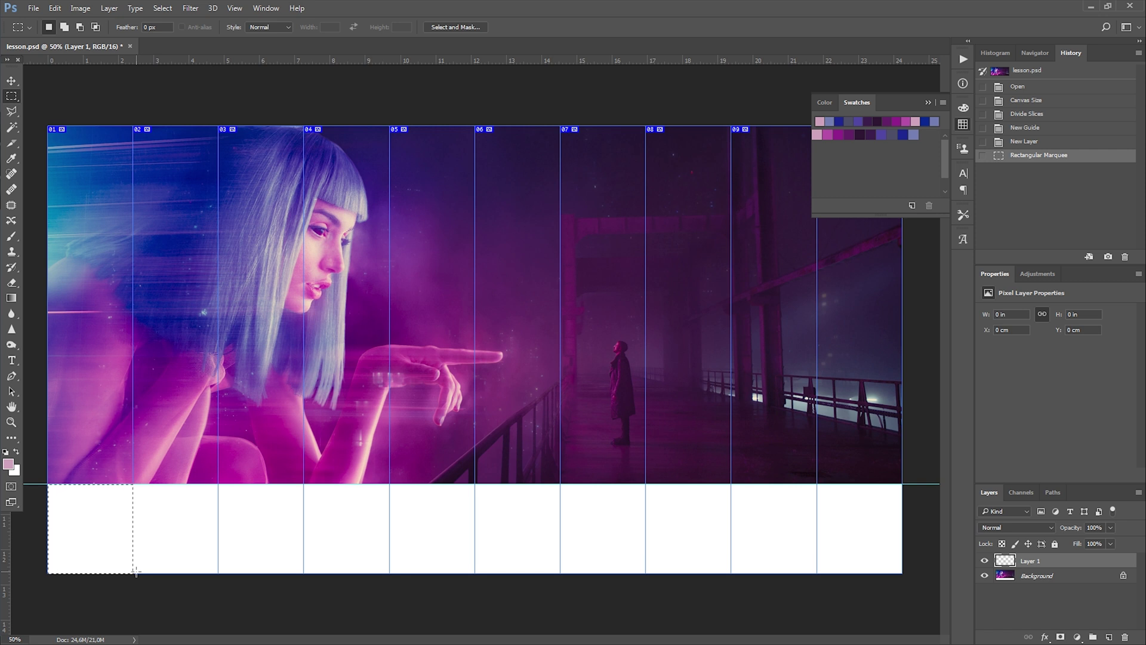
pyautogui.hotkey('alt', 'BackSpace')
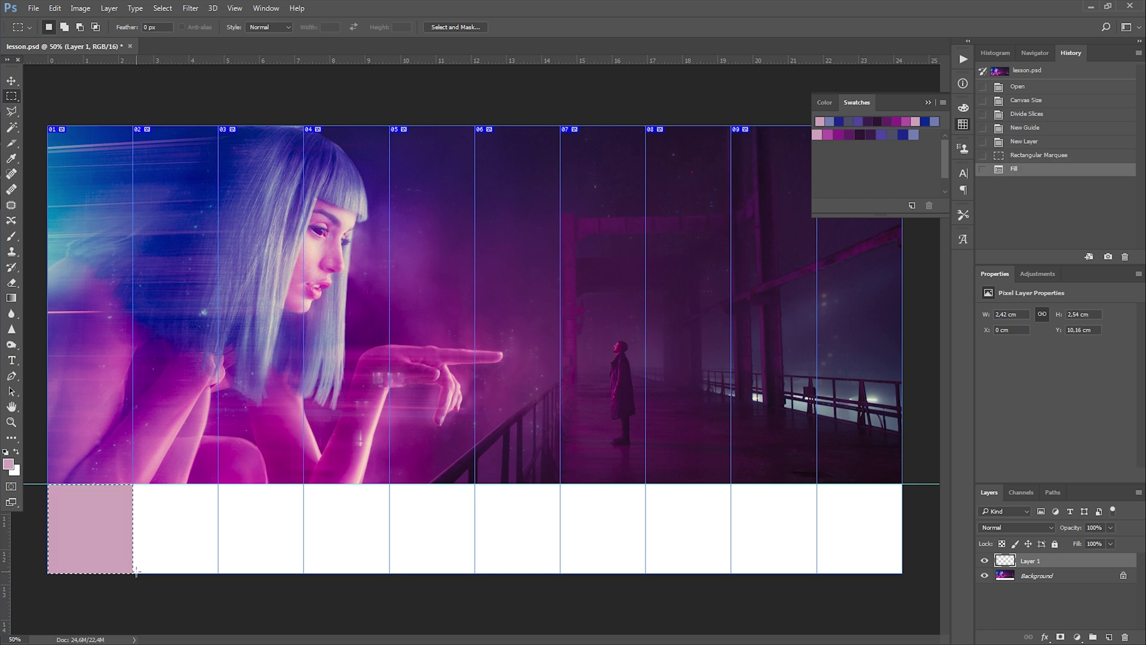
pyautogui.click(831, 134)
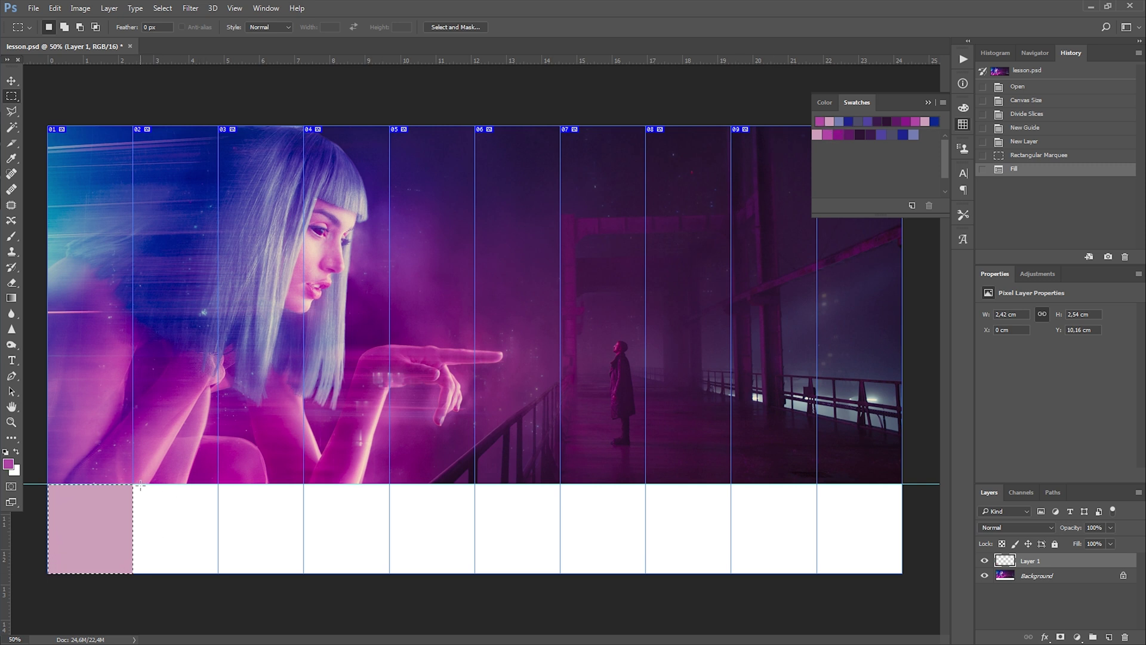
pyautogui.moveTo(134, 485); pyautogui.dragTo(222, 572)
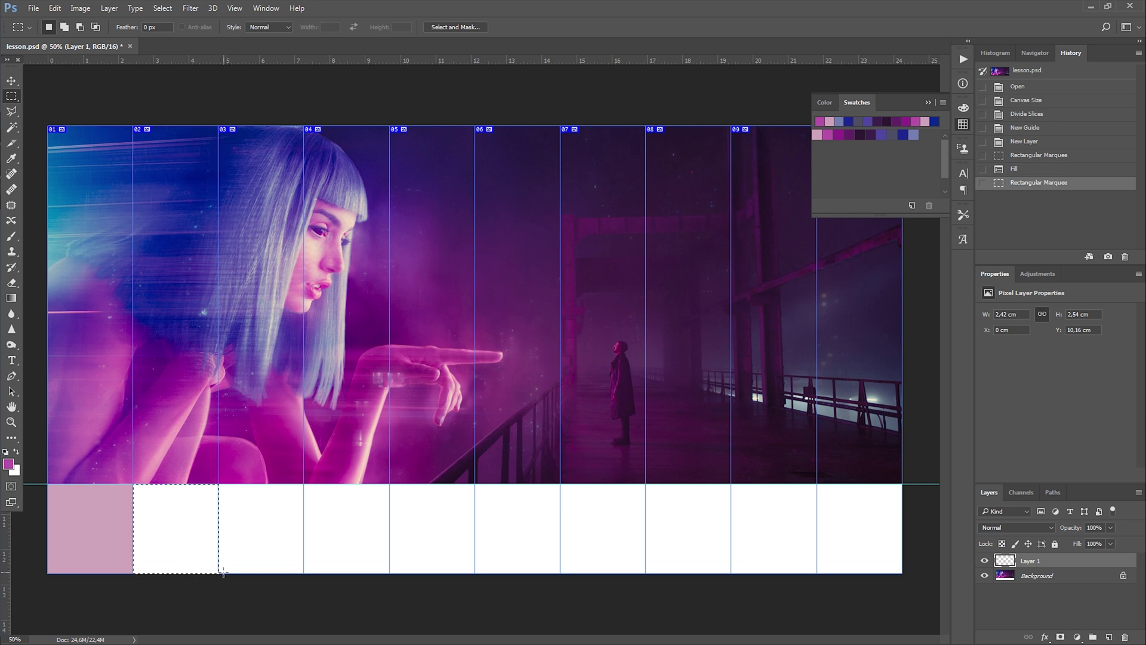
pyautogui.hotkey('alt', 'BackSpace')
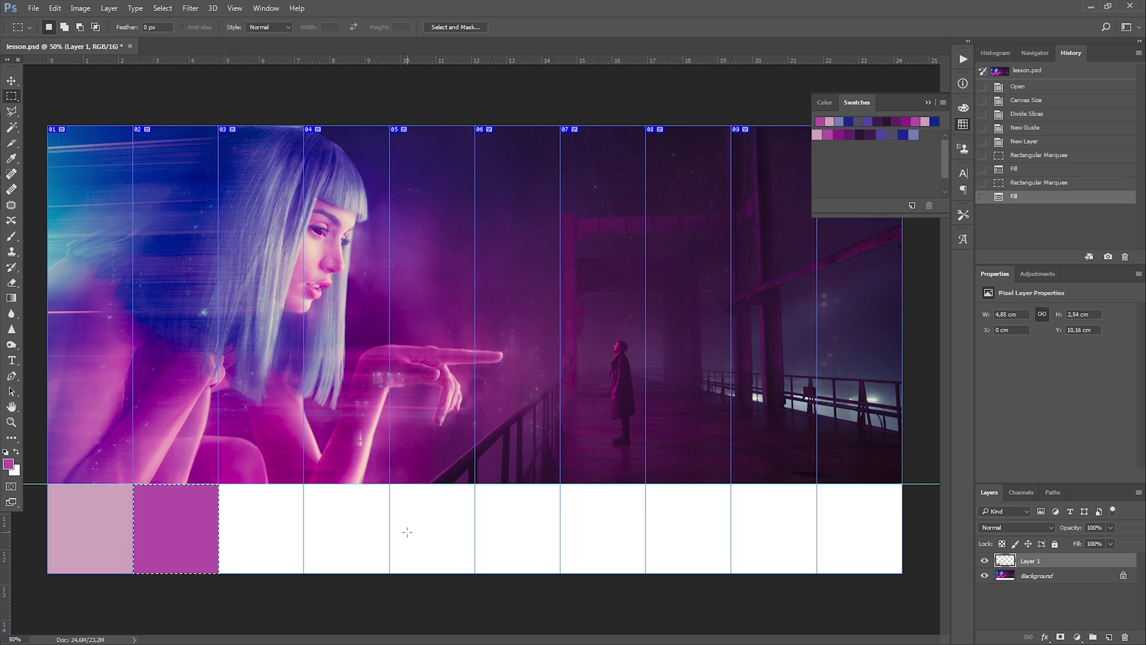
pyautogui.click(839, 135)
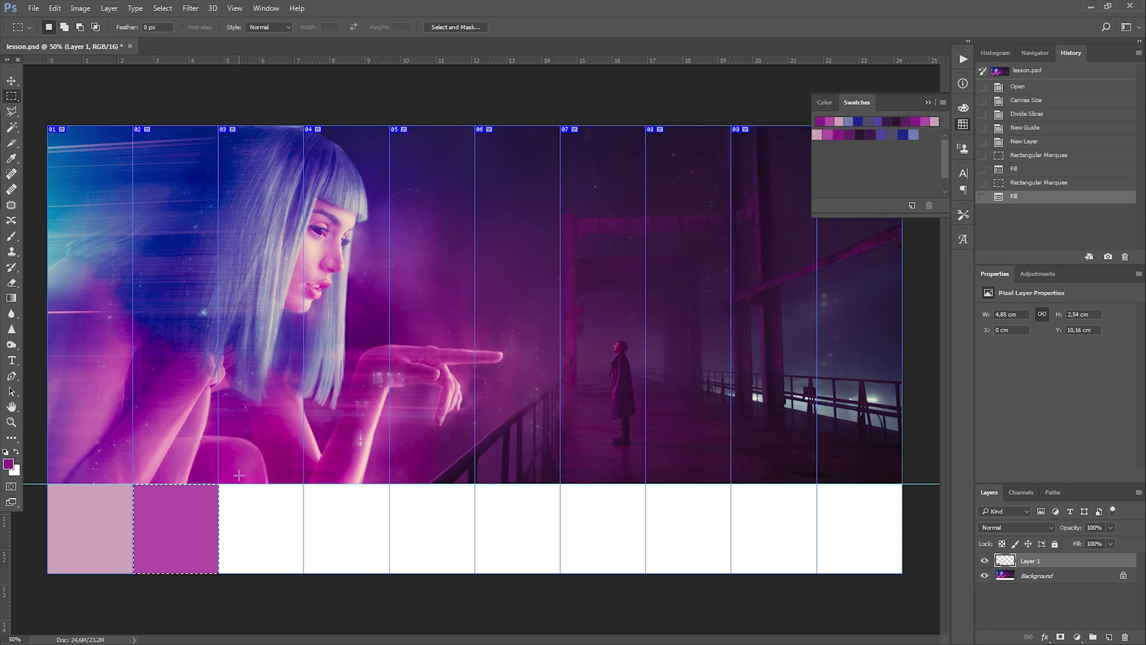
pyautogui.moveTo(221, 484); pyautogui.dragTo(304, 573)
pyautogui.hotkey('alt', 'BackSpace')
# Step: Fill cells four to seven with deeper purple, very dark purple, purple and blue-purple
pyautogui.click(849, 134)
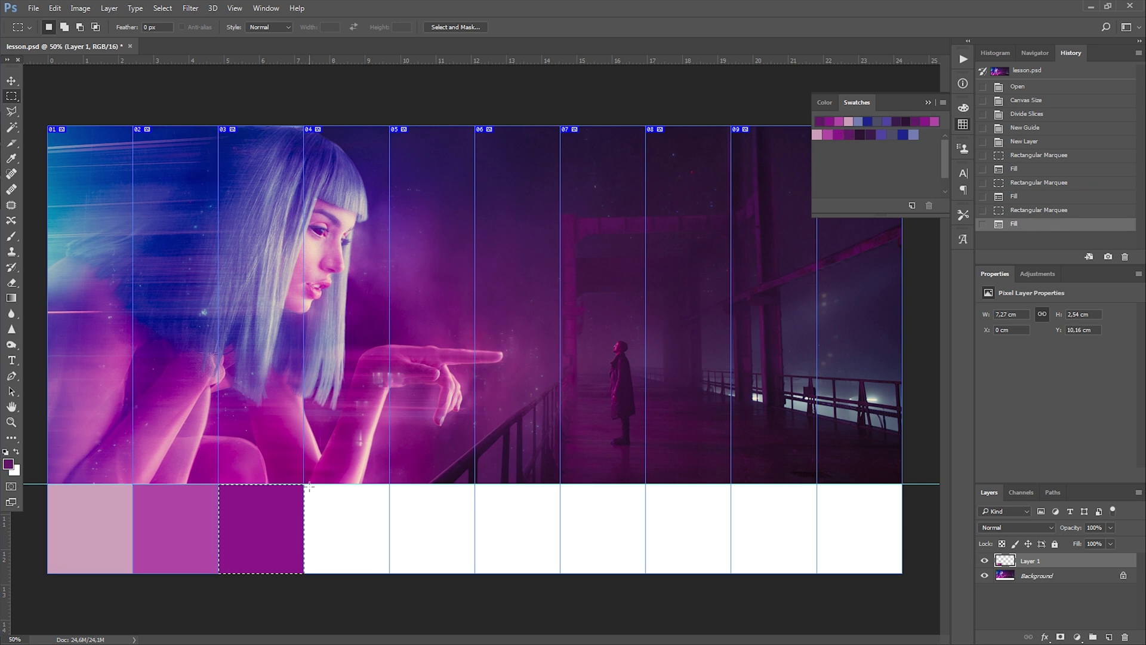
pyautogui.moveTo(305, 484); pyautogui.dragTo(390, 574)
pyautogui.hotkey('alt', 'BackSpace')
pyautogui.click(860, 134)
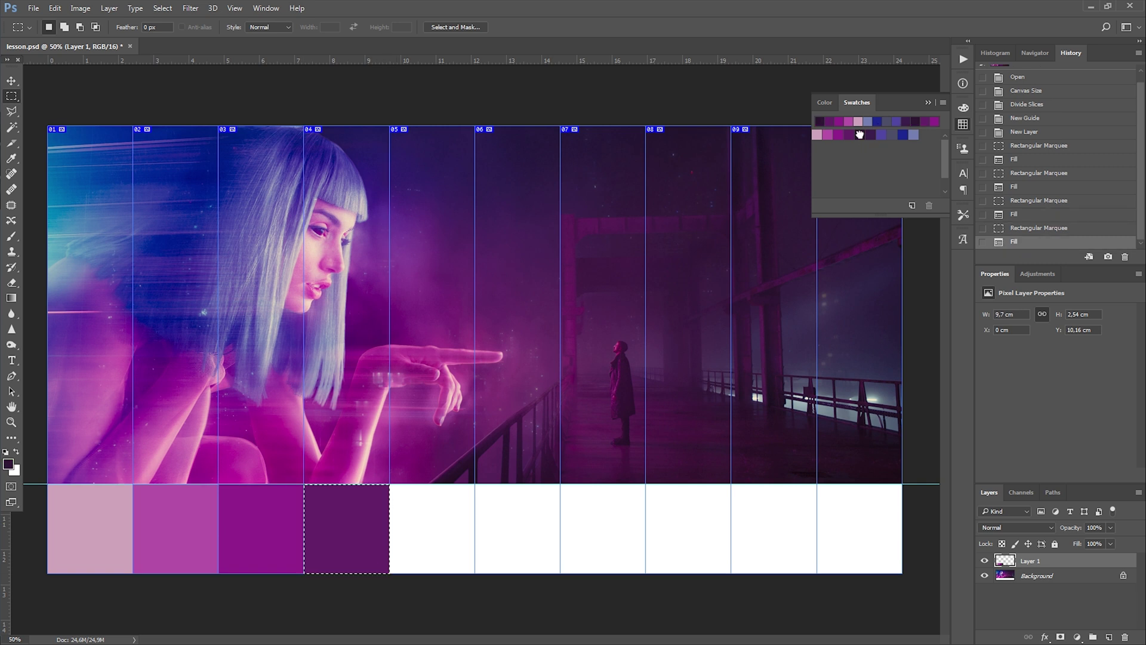
pyautogui.moveTo(390, 484); pyautogui.dragTo(474, 574)
pyautogui.hotkey('alt', 'BackSpace')
pyautogui.click(877, 134)
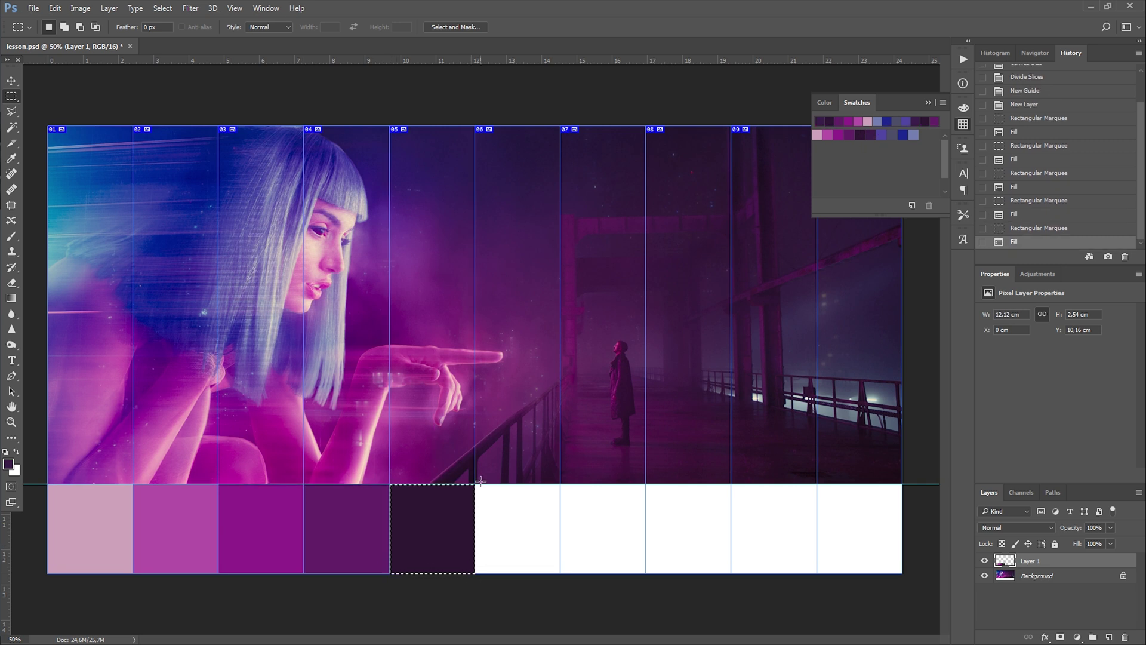
pyautogui.moveTo(476, 484); pyautogui.dragTo(561, 574)
pyautogui.hotkey('alt', 'BackSpace')
pyautogui.moveTo(561, 484); pyautogui.dragTo(646, 574)
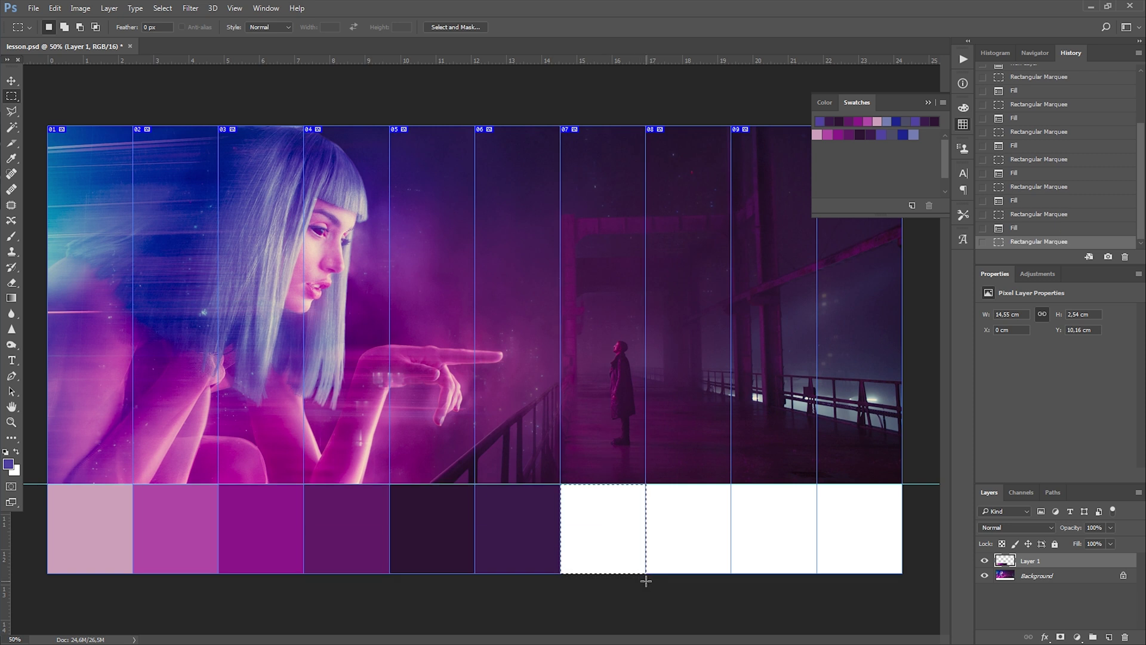
pyautogui.hotkey('alt', 'BackSpace')
# Step: Fill cells eight to ten with grey-purple, dark blue and periwinkle, then deselect
pyautogui.moveTo(646, 484); pyautogui.dragTo(729, 574)
pyautogui.hotkey('alt', 'BackSpace')
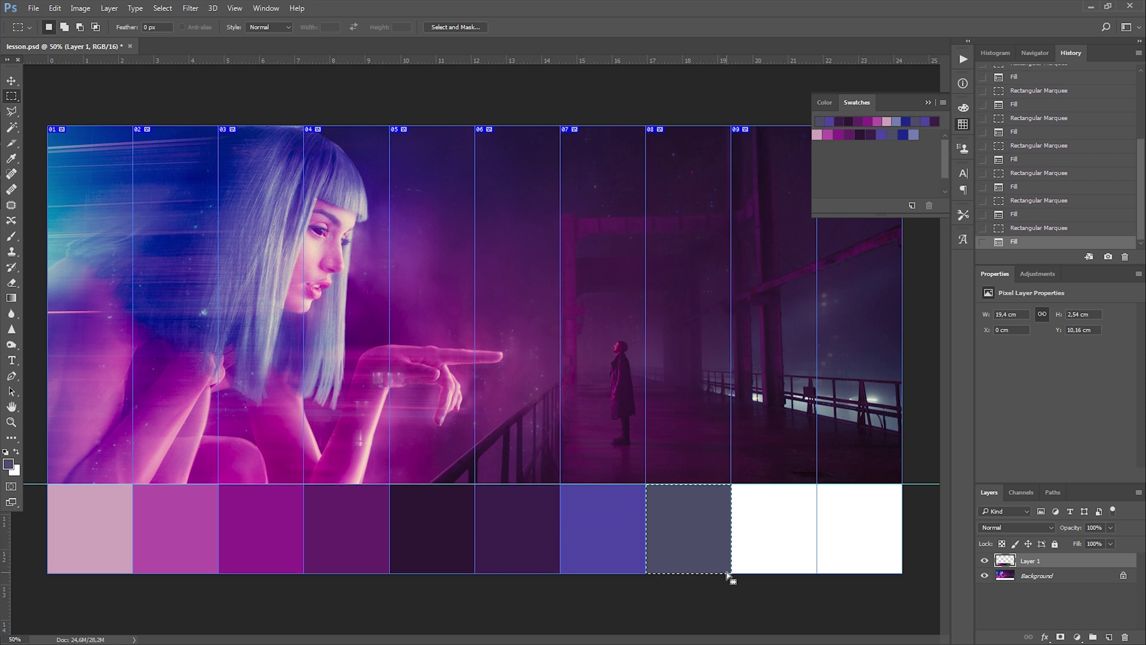
pyautogui.click(903, 134)
pyautogui.moveTo(732, 484); pyautogui.dragTo(815, 574)
pyautogui.hotkey('alt', 'BackSpace')
pyautogui.click(913, 135)
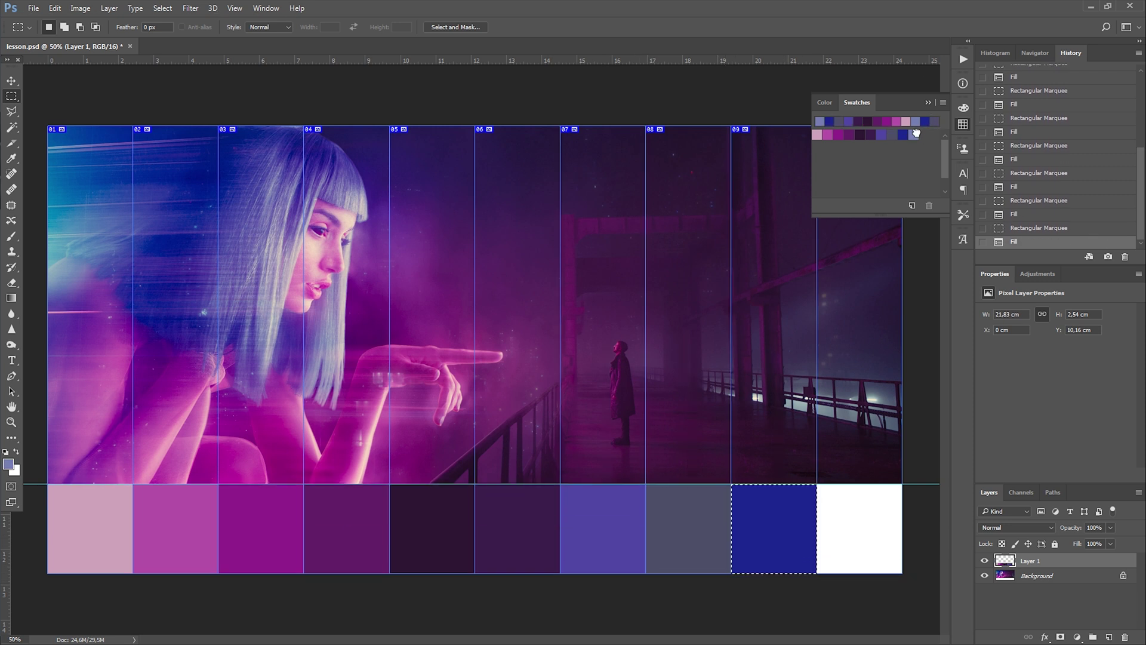
pyautogui.moveTo(818, 484)
pyautogui.mouseDown()
pyautogui.moveTo(890, 530)
pyautogui.moveTo(902, 573)
pyautogui.mouseUp()
pyautogui.hotkey('alt', 'BackSpace')
pyautogui.hotkey('ctrl', 'd')
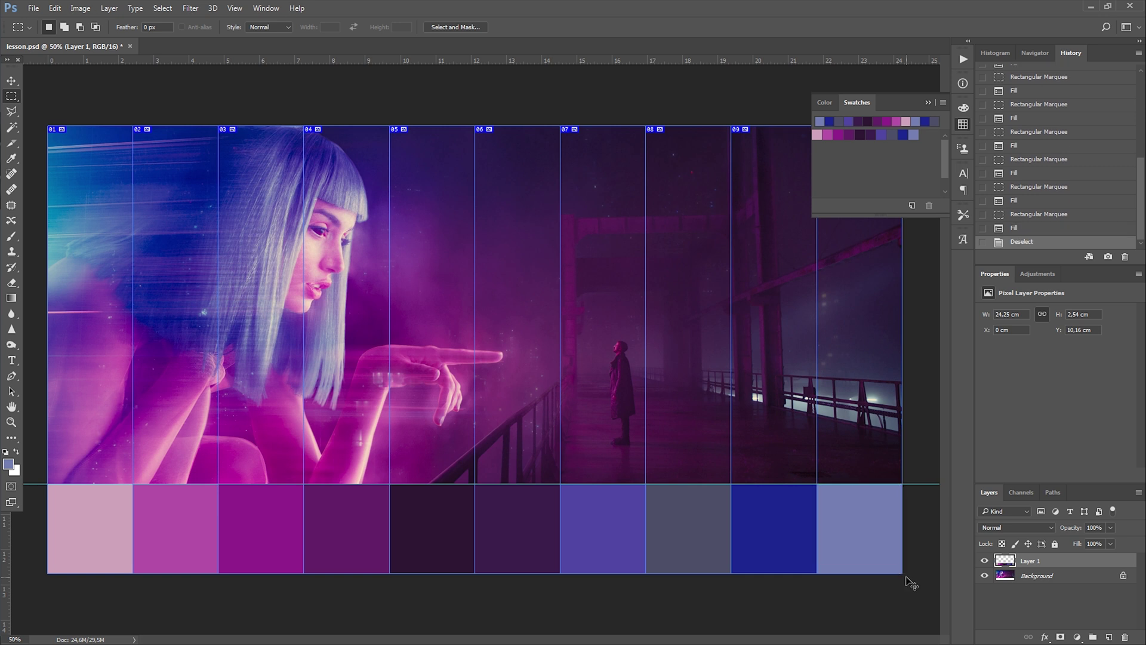